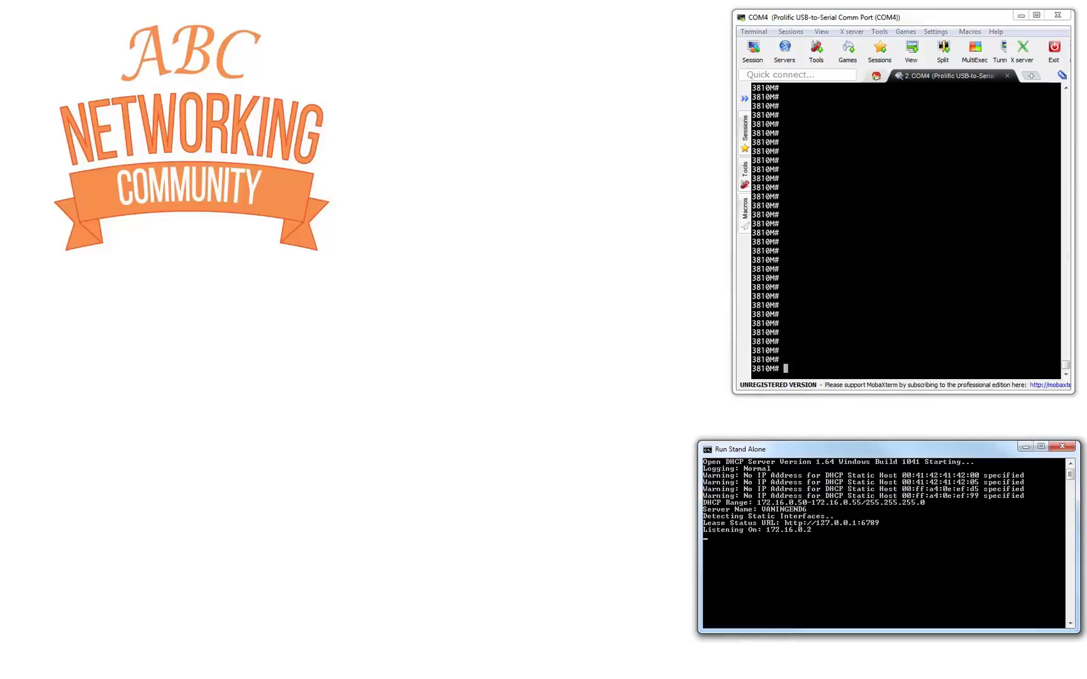
Bring the AirWave Switches group Monitor page forward and minimize the Wireshark capture window.
key(alt+Tab)
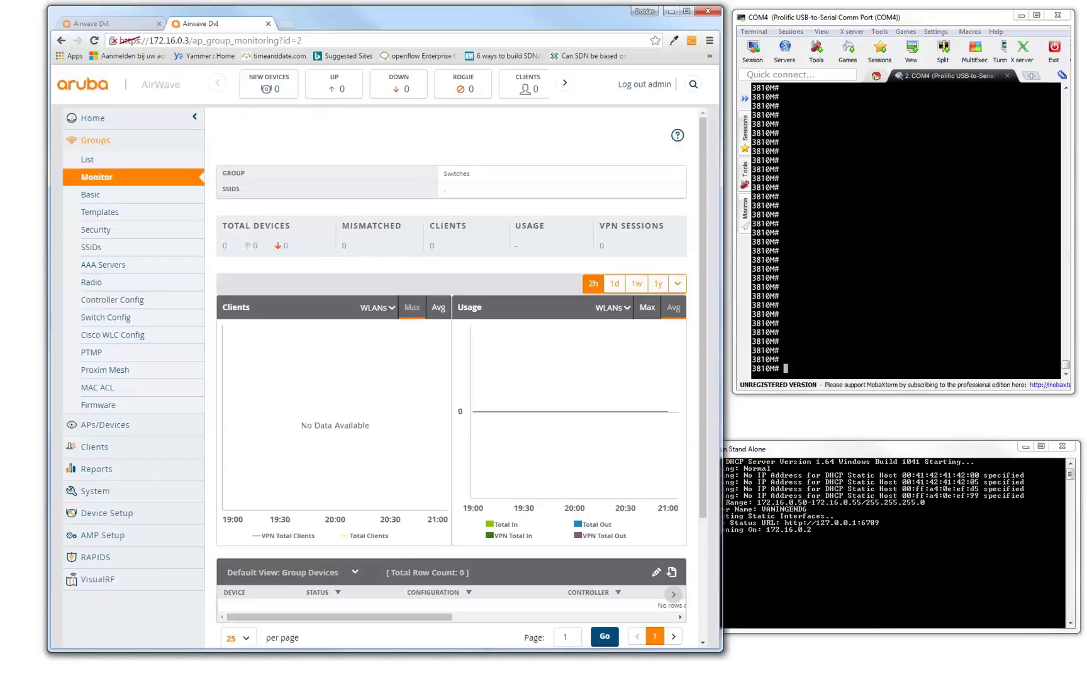
key(alt+Tab)
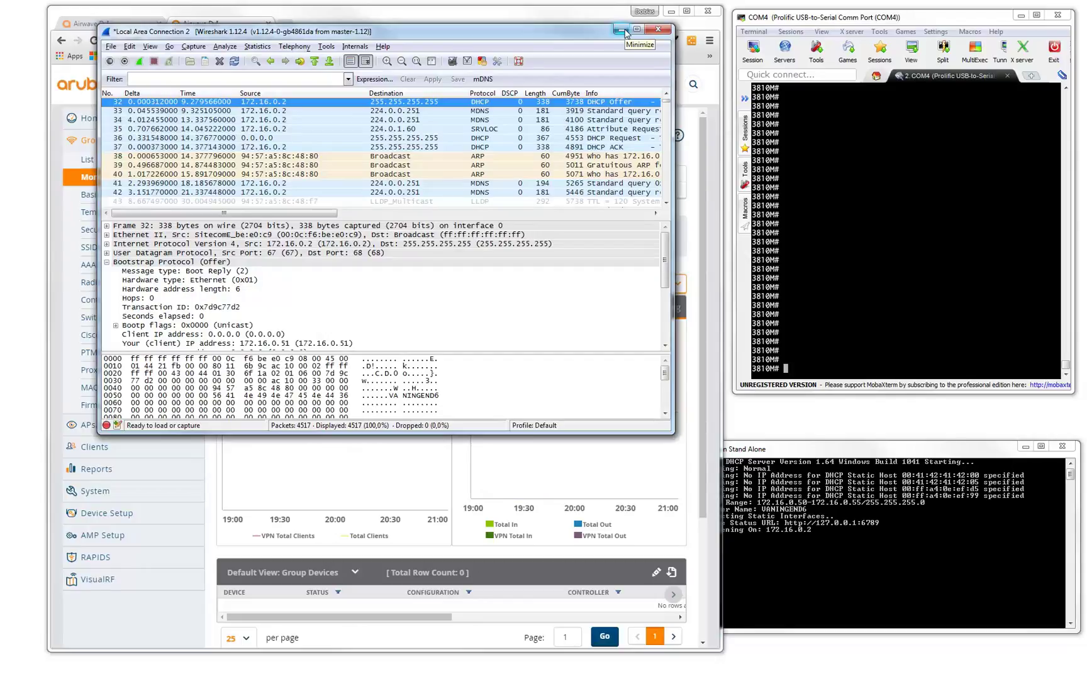
click(620, 30)
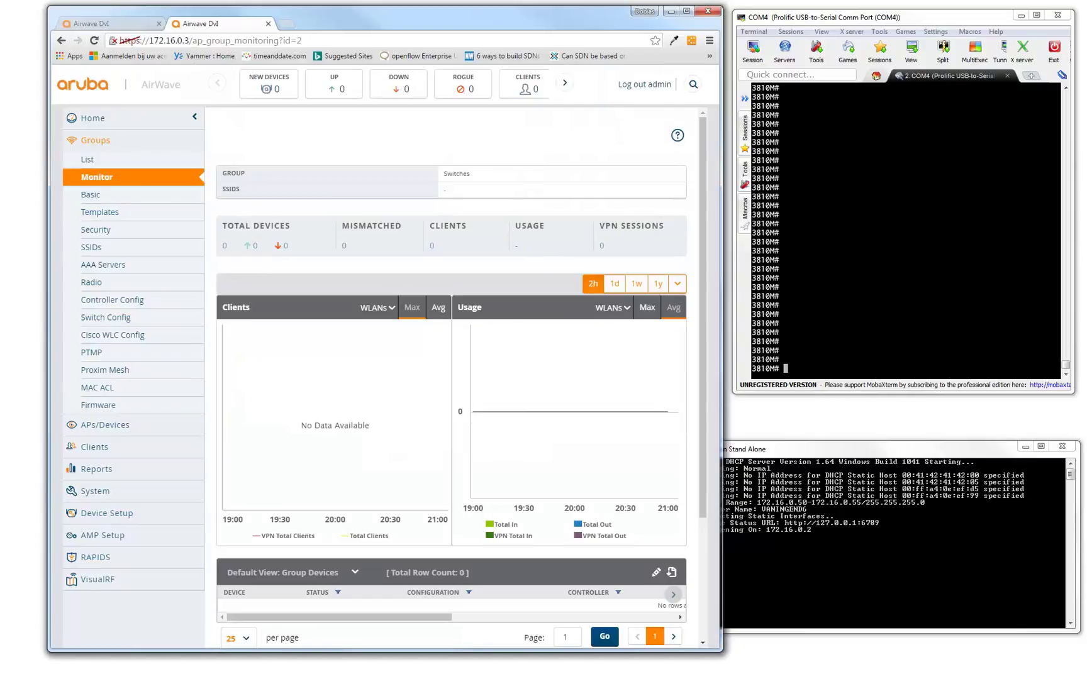
key(alt+Tab)
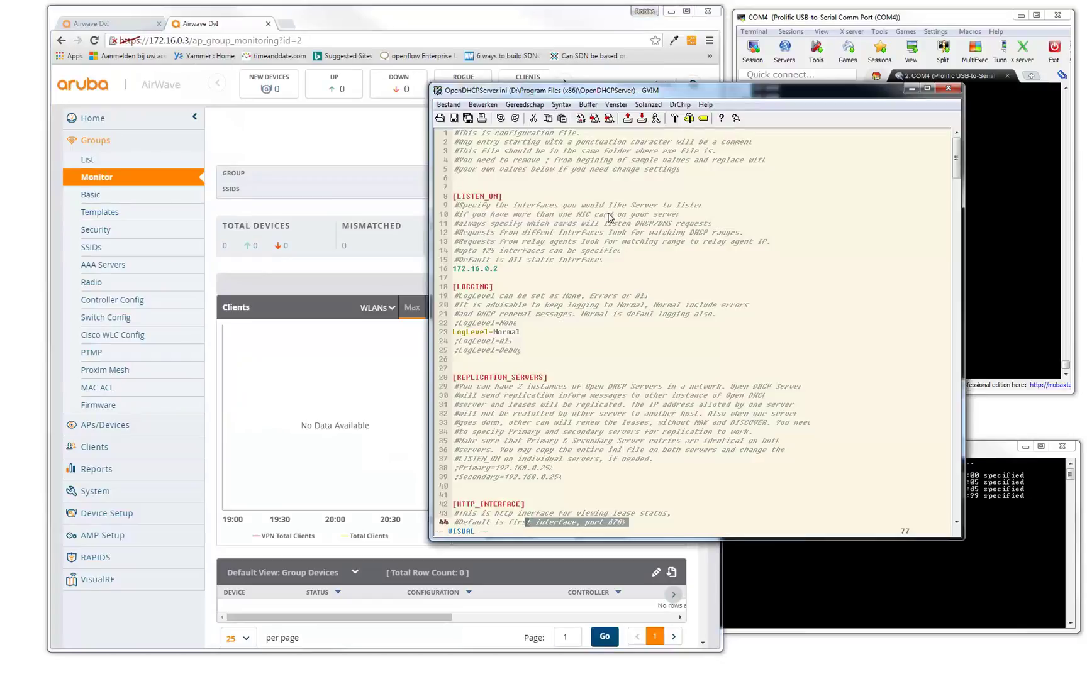
click(591, 170)
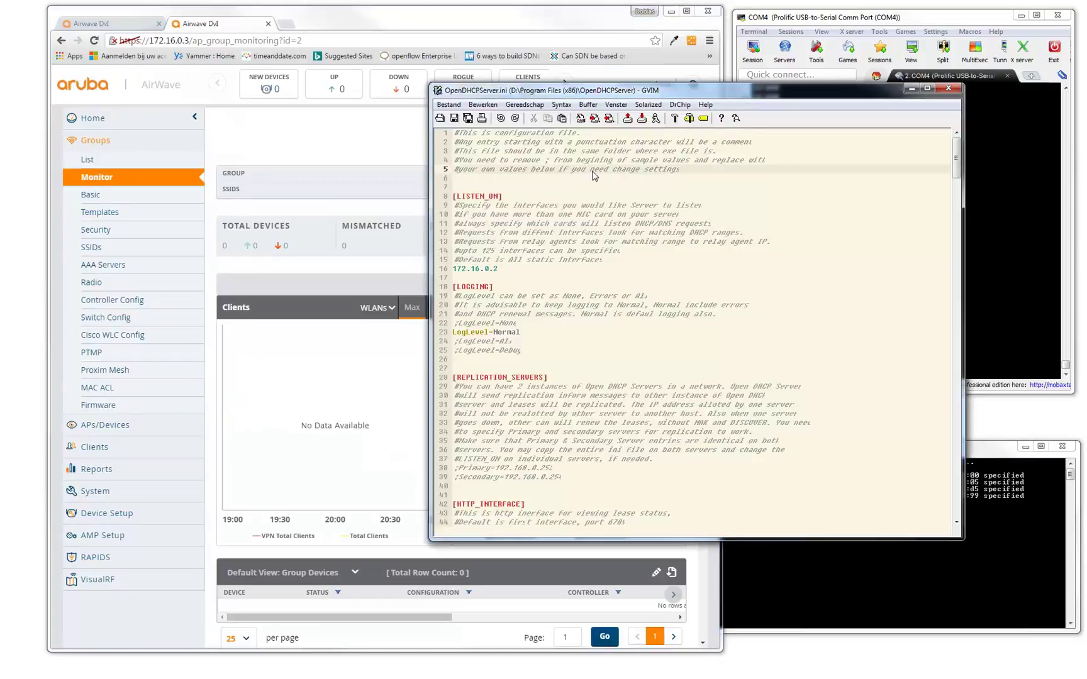
scroll(573, 264, down, 2)
scroll(573, 265, down, 20)
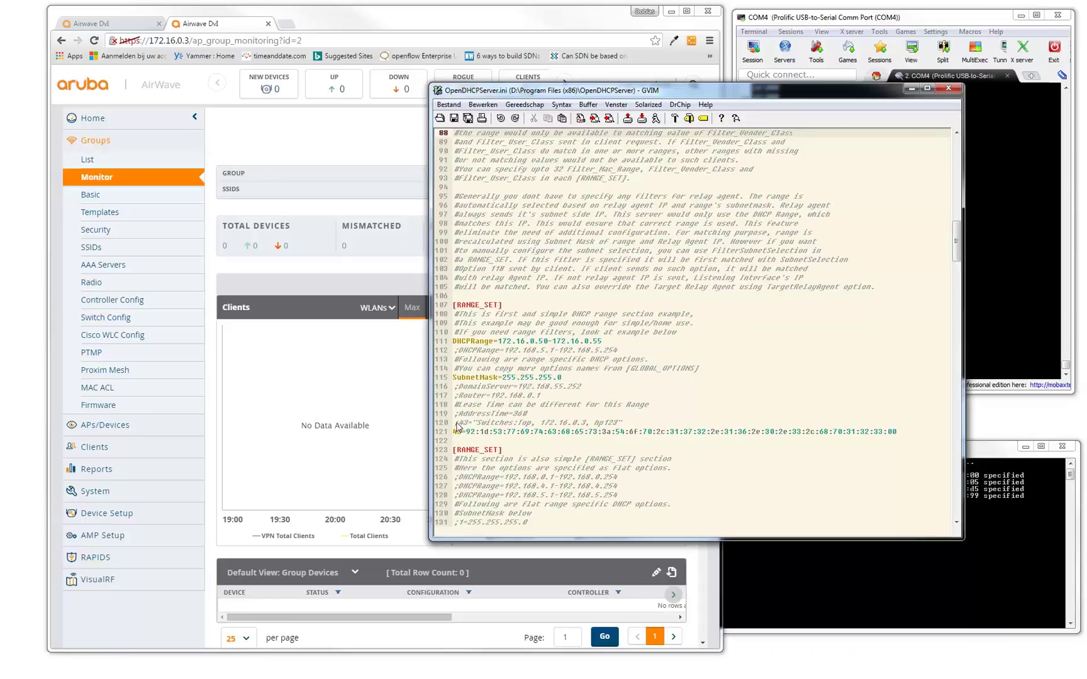
drag(453, 423, 628, 430)
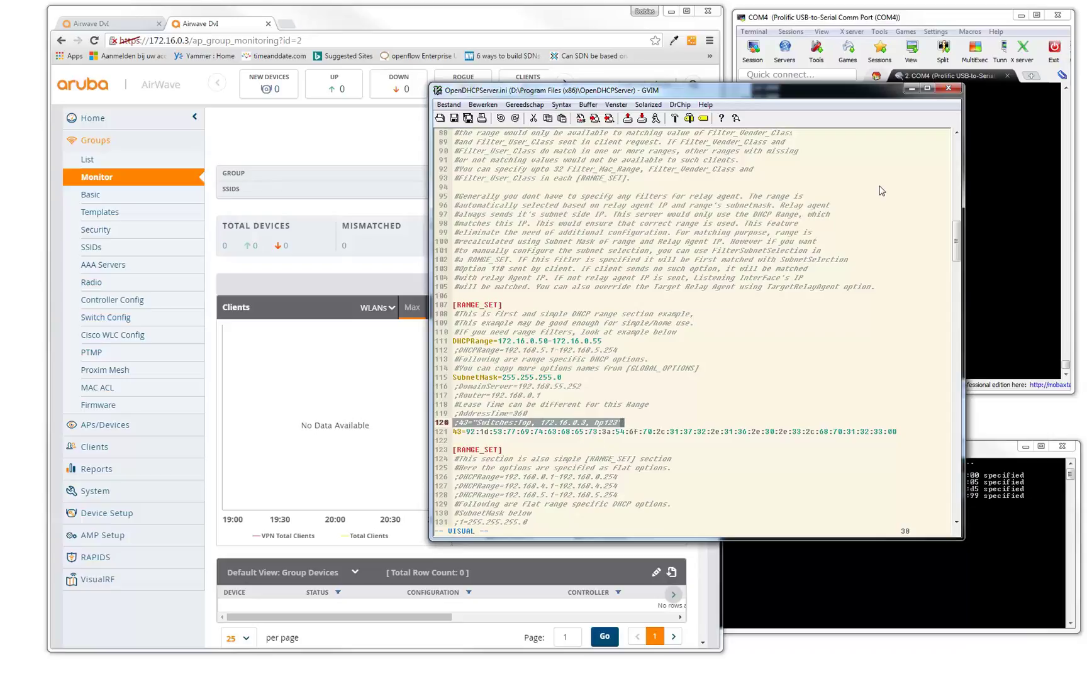
click(911, 91)
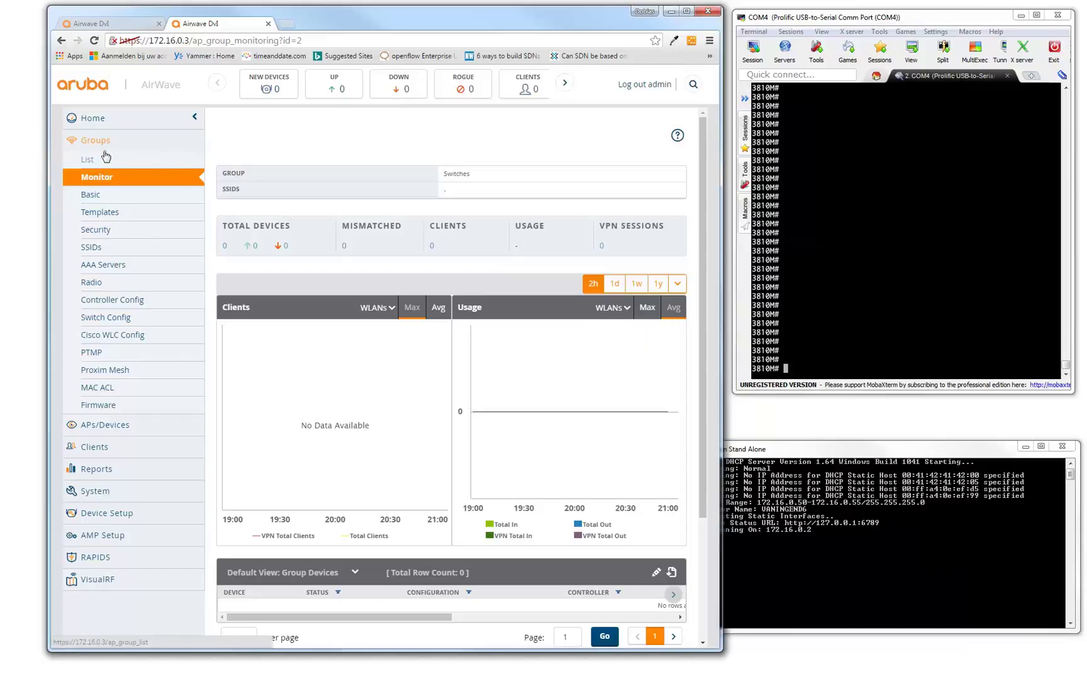
Go to Groups > List, open the Switches group and view its Templates page.
click(88, 161)
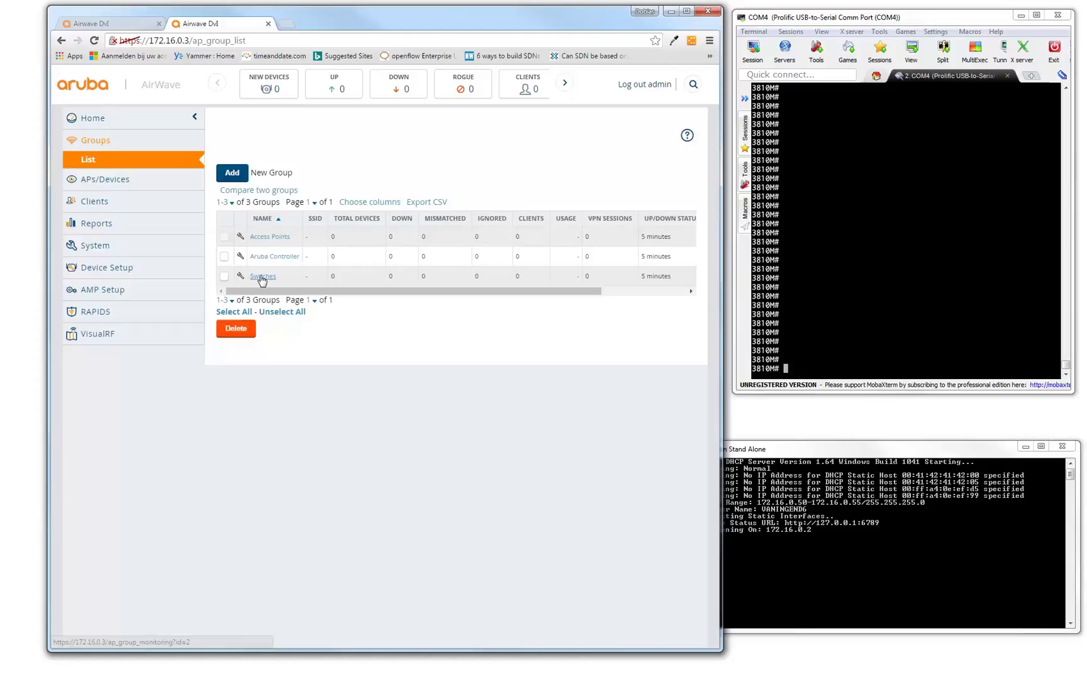
click(261, 277)
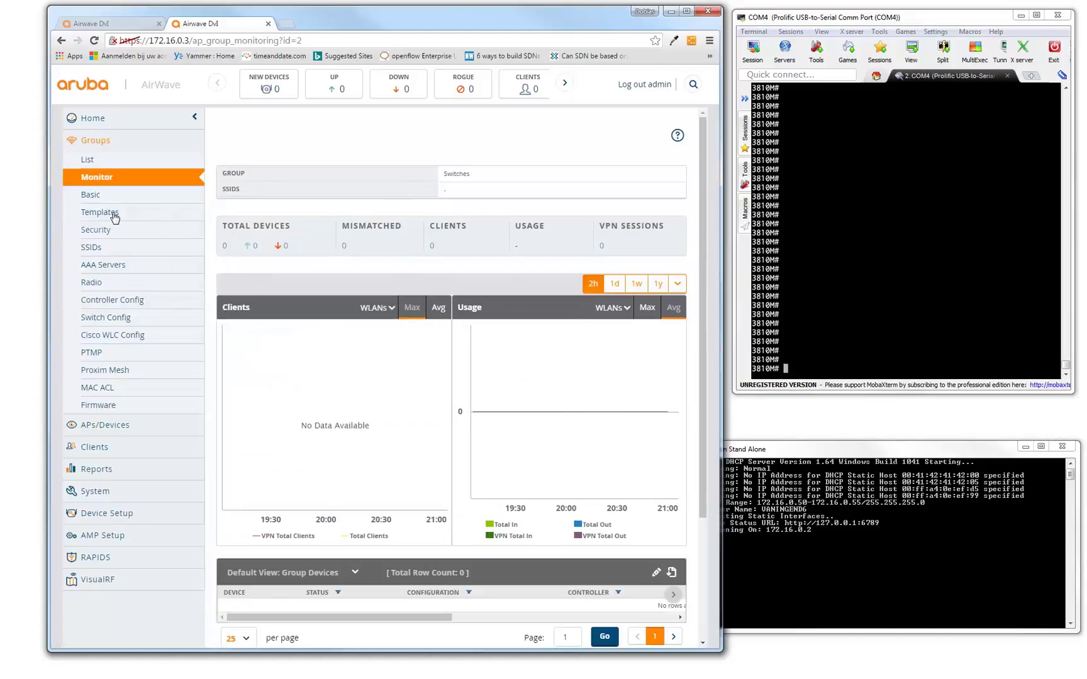
click(100, 213)
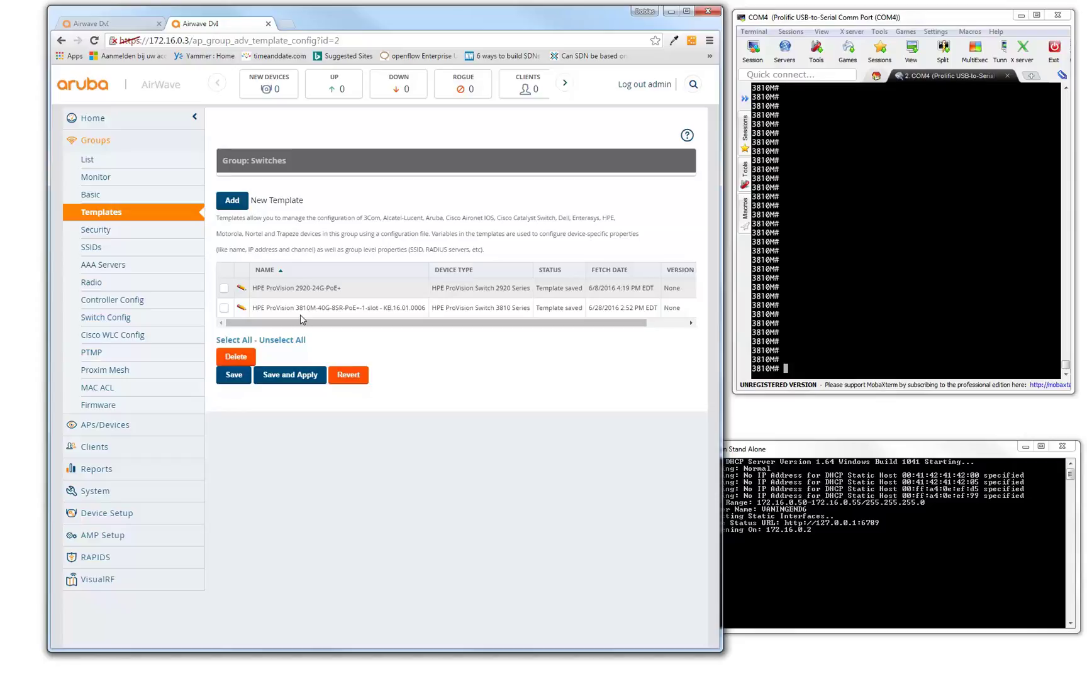
Open the HPE ProVision 3810M template in the editor and let it finish loading.
click(241, 308)
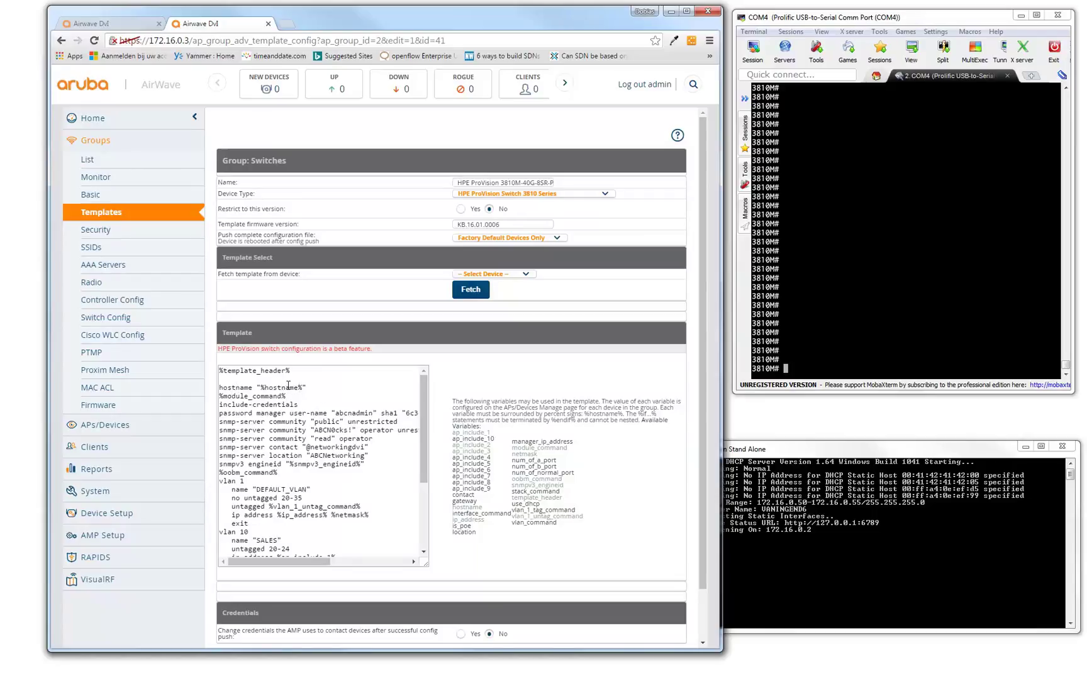
Review the vlan_1_untag_command and VLAN 10 ap_include_1 variables in the template text.
click(262, 388)
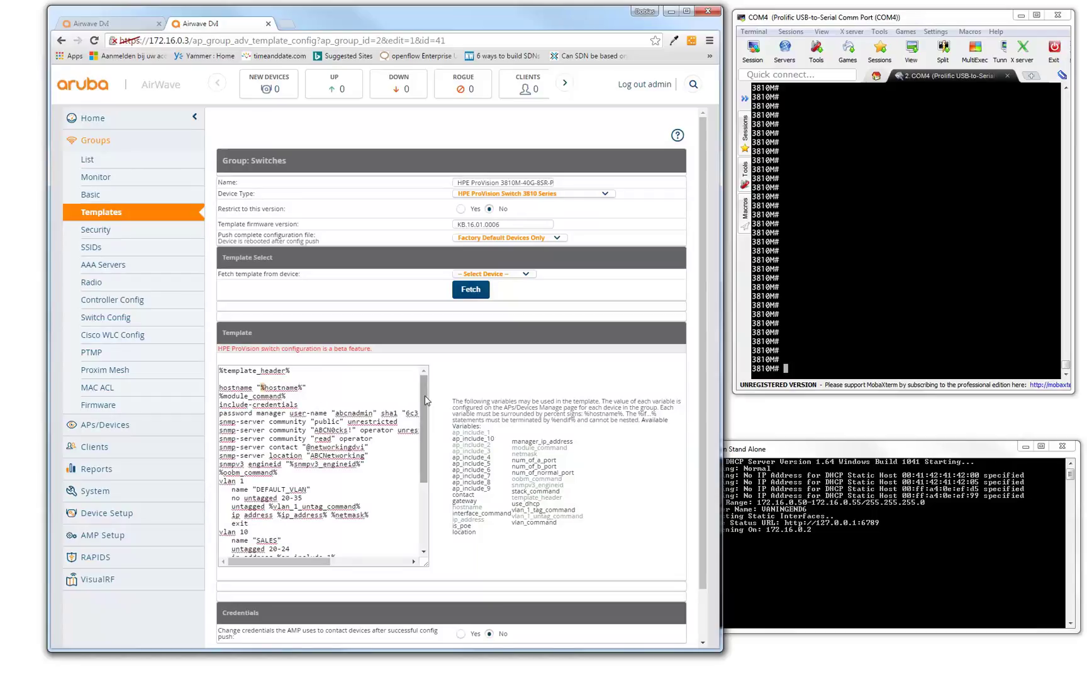
scroll(337, 423, down, 3)
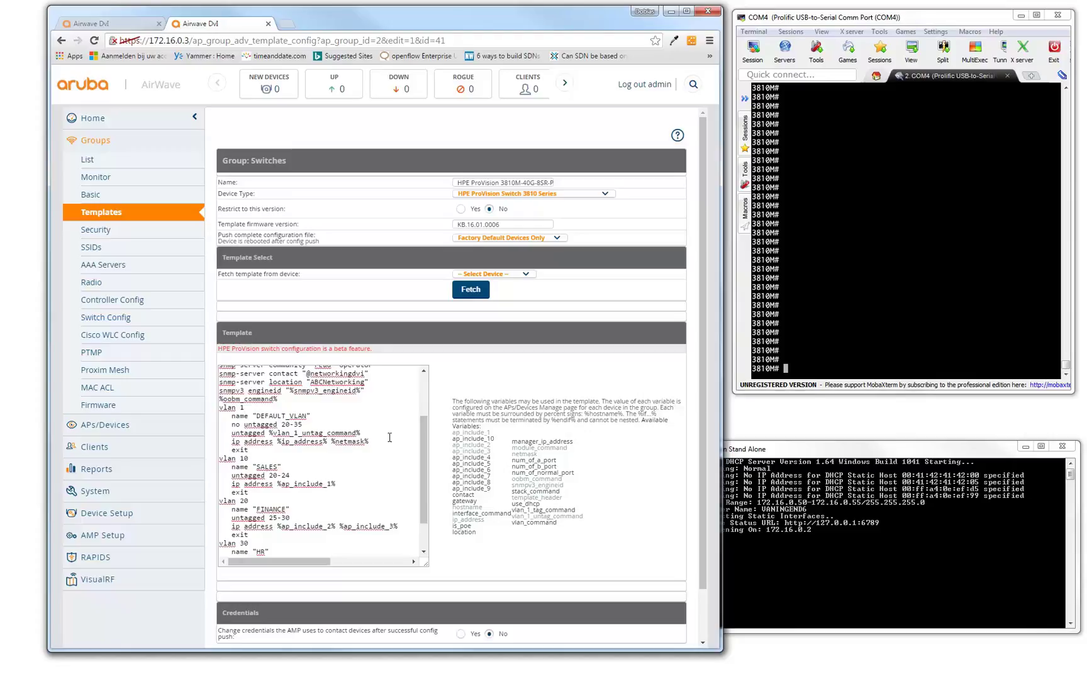
drag(423, 440, 424, 451)
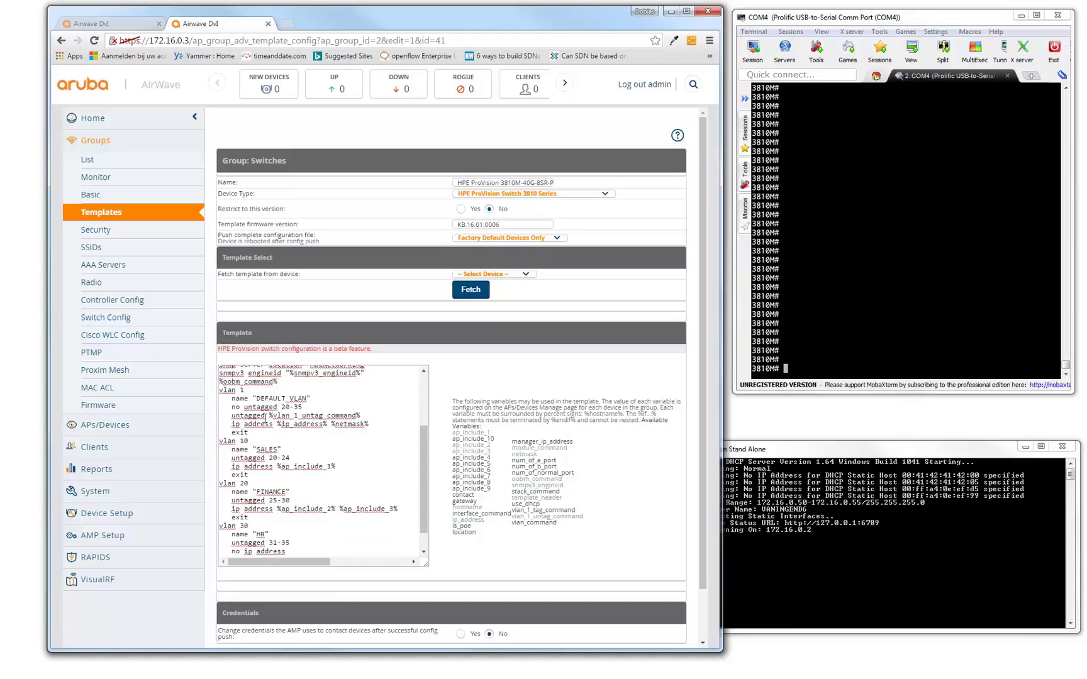
drag(268, 416, 280, 416)
click(291, 424)
drag(277, 466, 294, 467)
scroll(612, 497, down, 1)
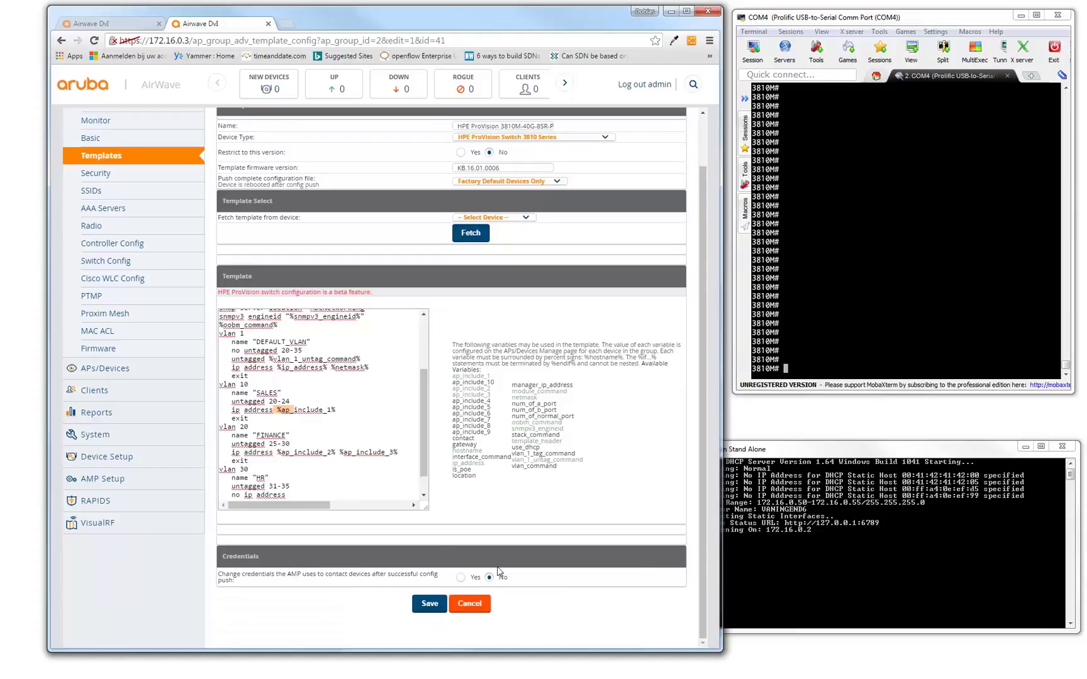
Cancel the template edit without saving and return to the Home overview dashboard.
click(473, 605)
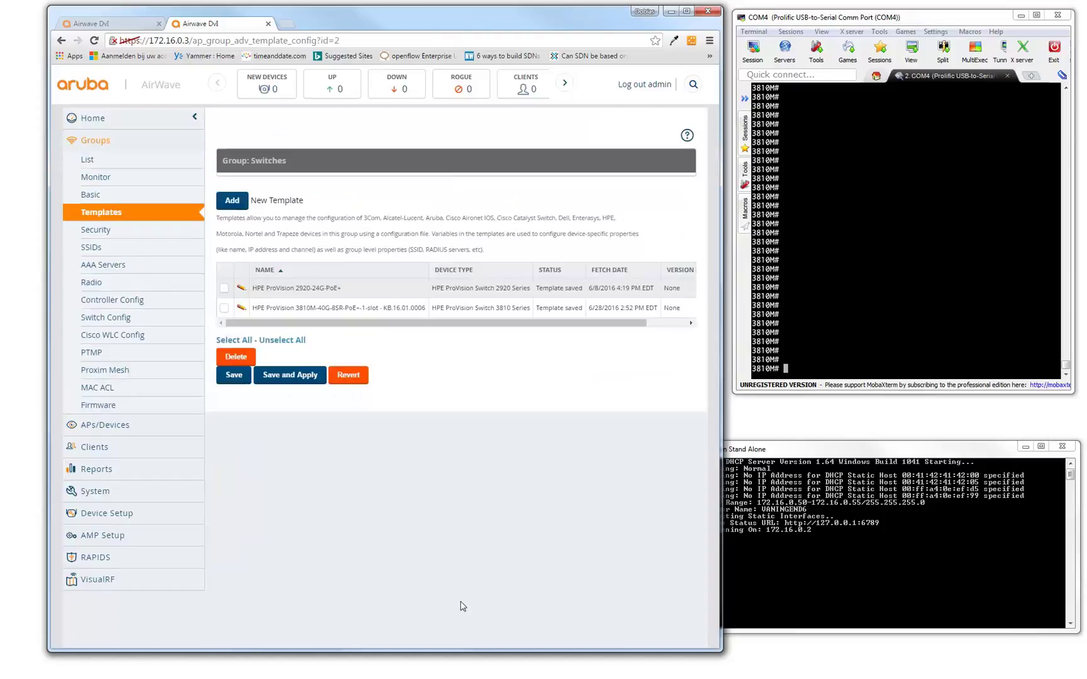
click(94, 117)
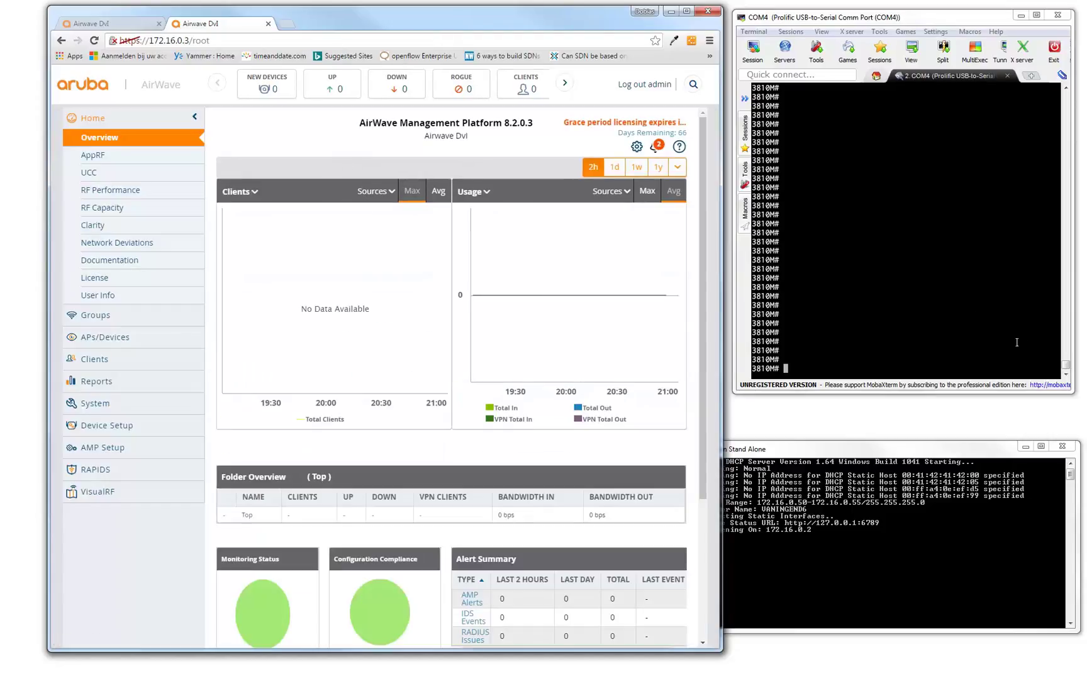
click(961, 389)
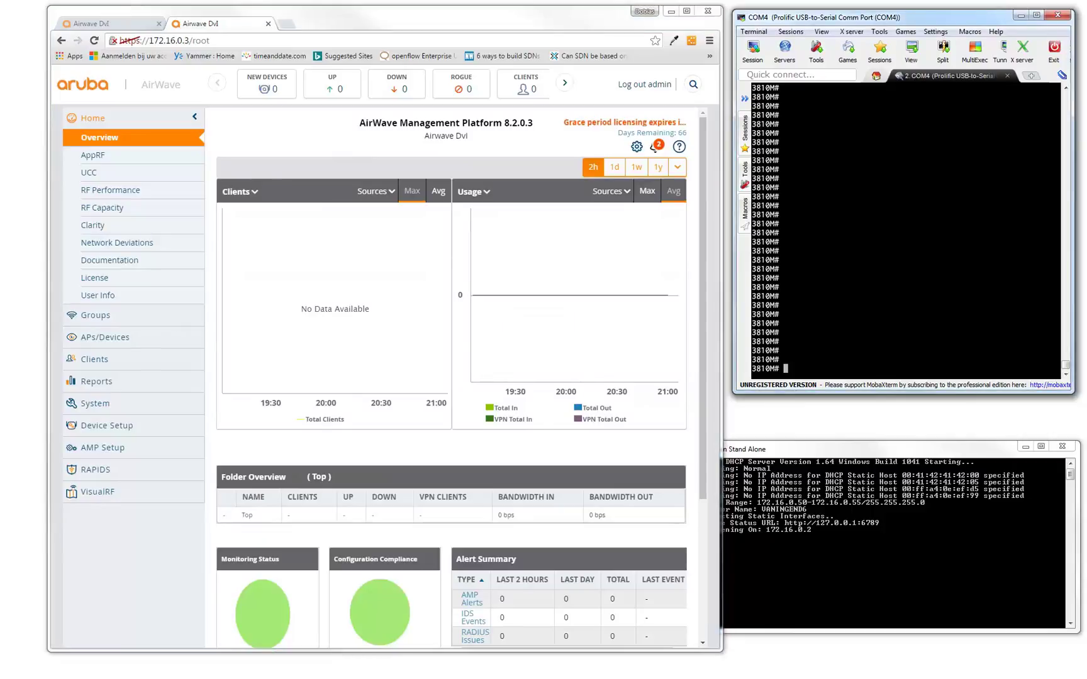
Start a new Wireshark capture without saving old packets, filtered to bootp.
click(5, 526)
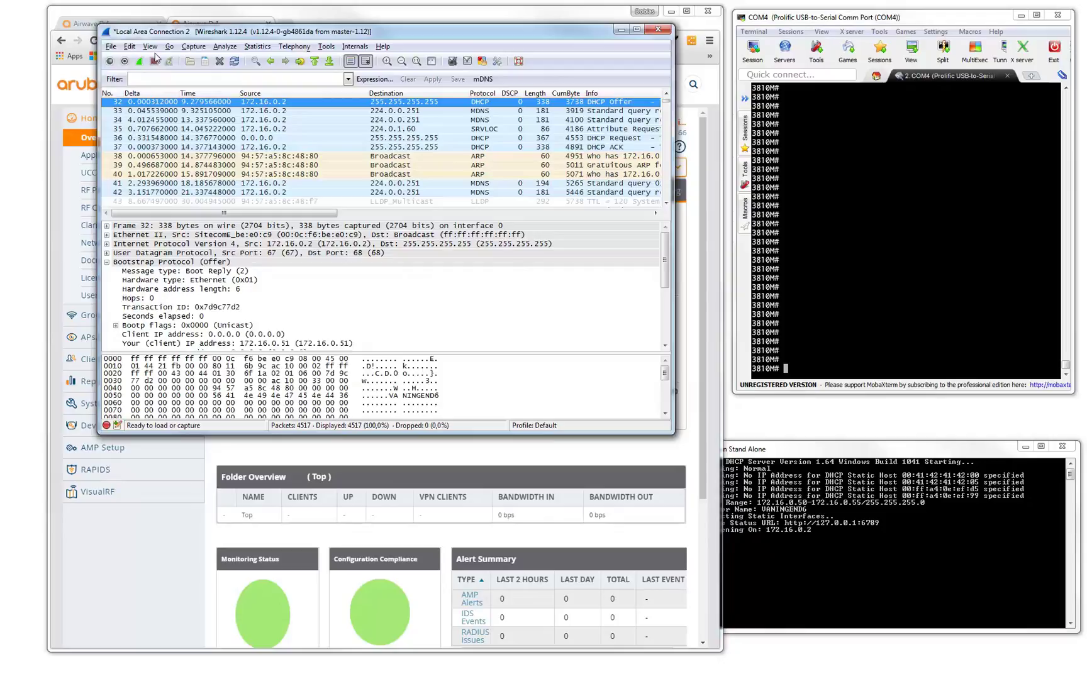
click(141, 61)
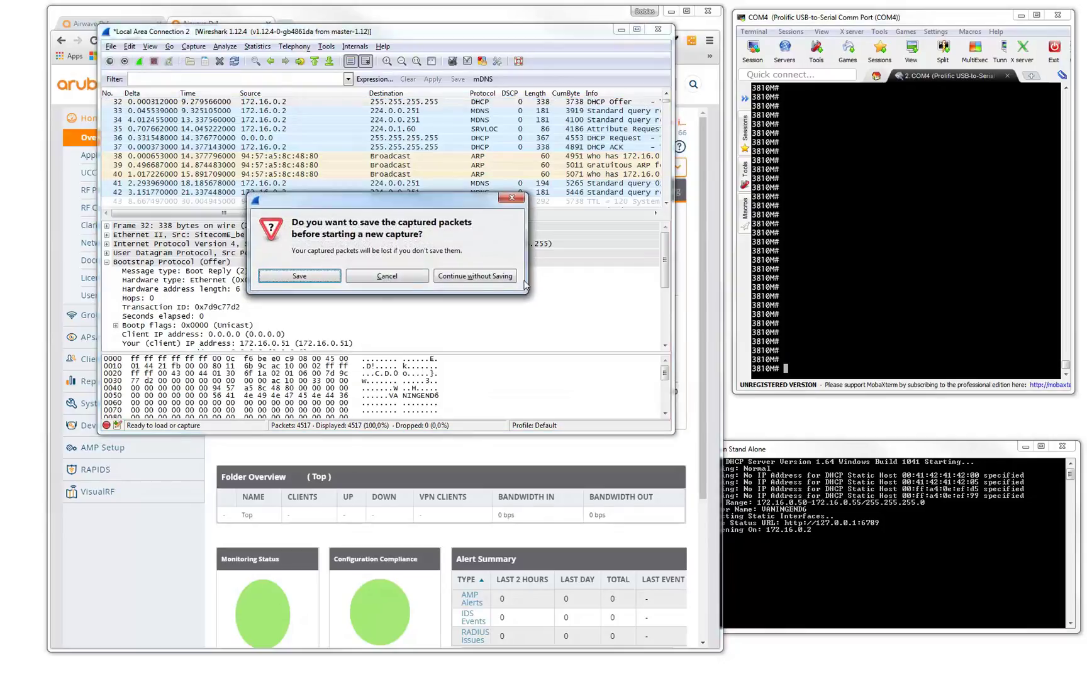
click(492, 279)
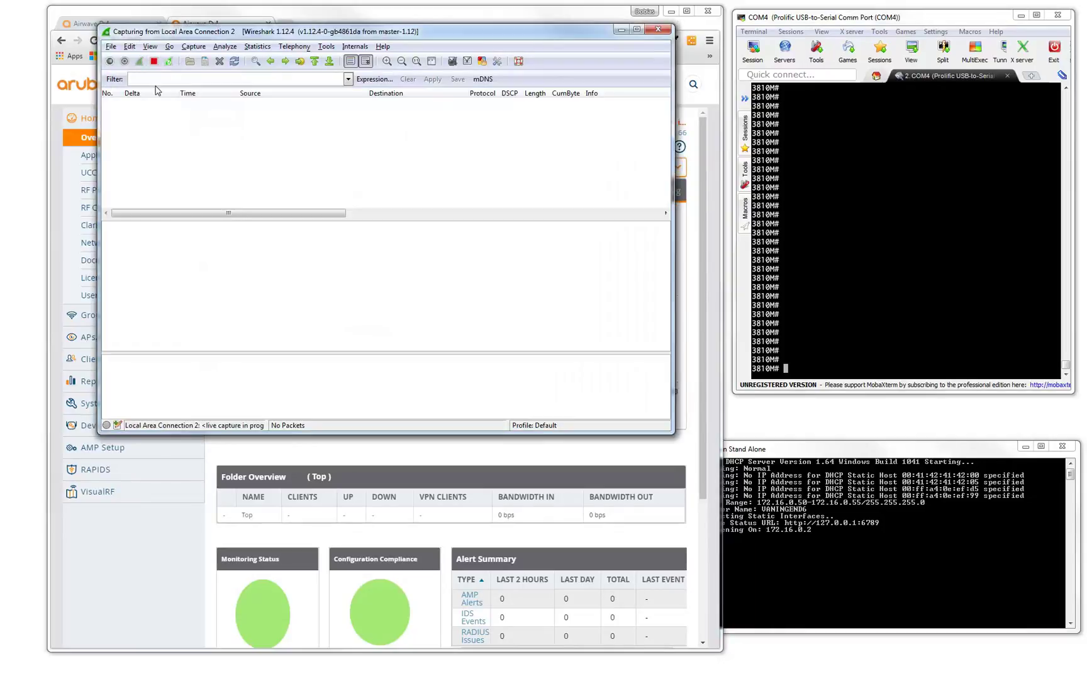
click(227, 78)
text(bootp)
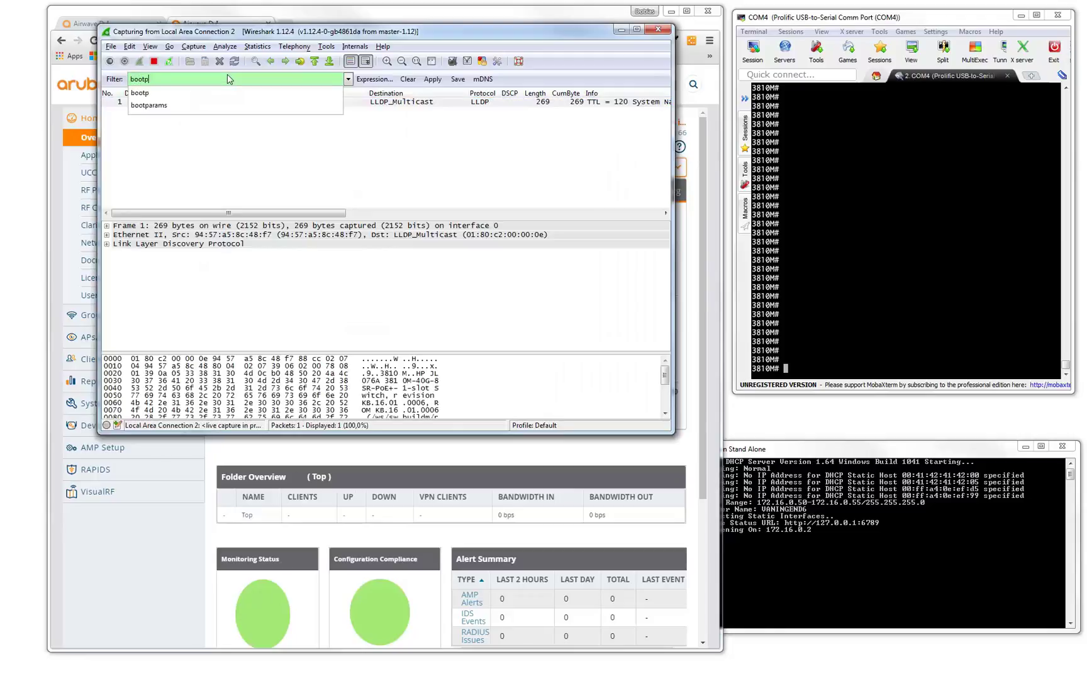
key(Return)
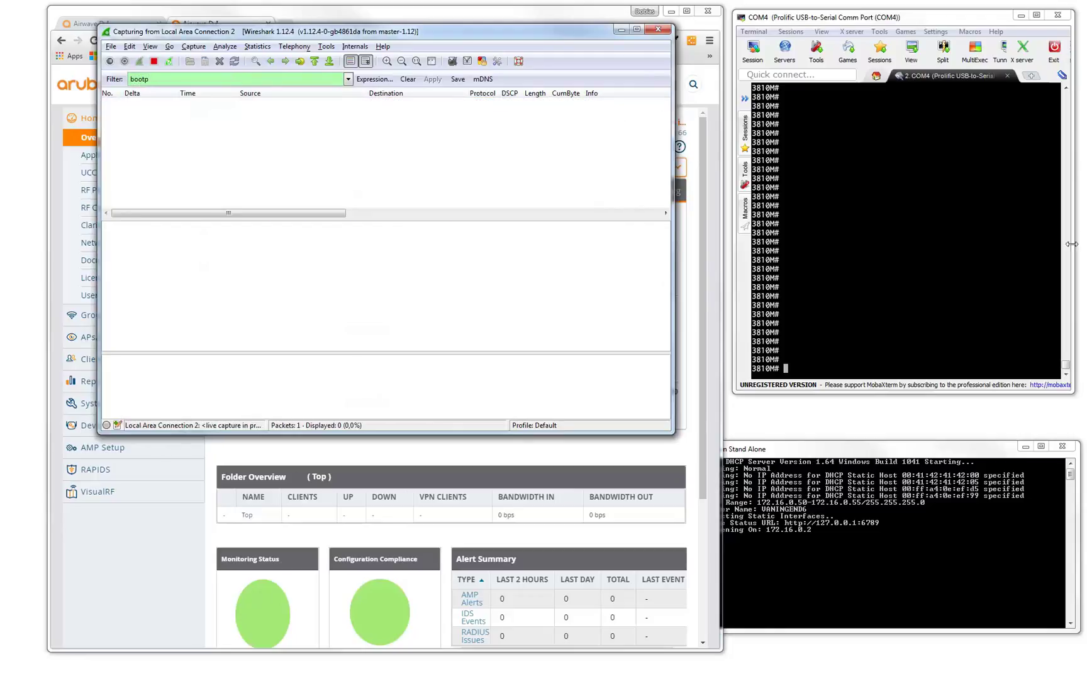
Enter 'erase startup-config' at the switch console, correcting the mistyped command.
click(950, 272)
text(ere)
key(Return)
key(BackSpace)
text(ase startup-config)
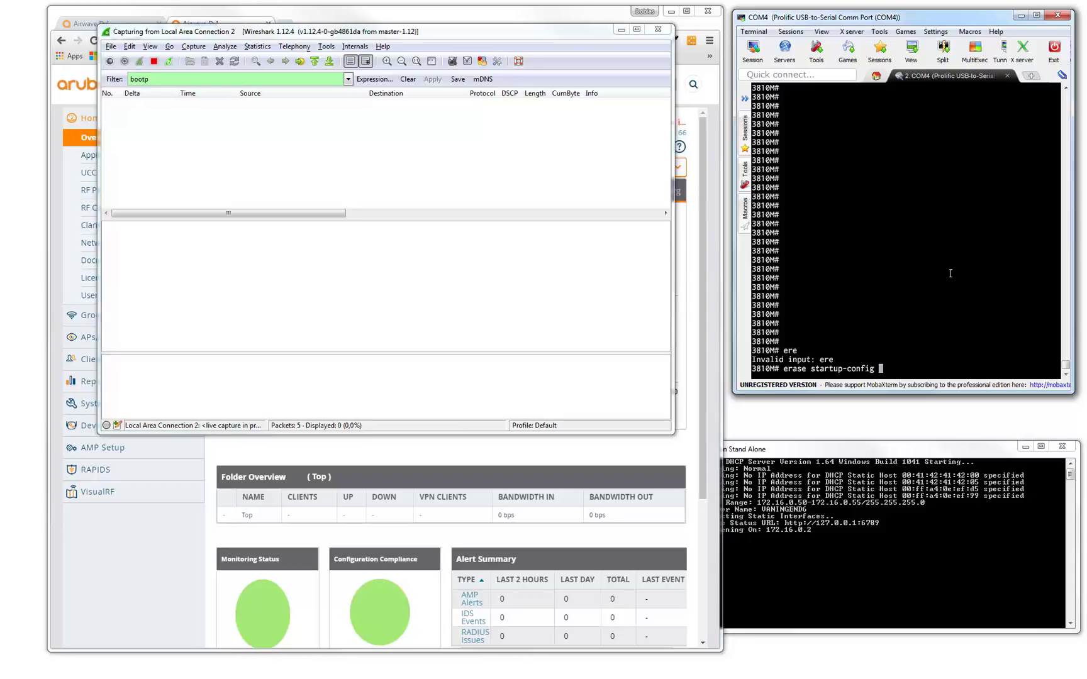
Run erase startup-config, confirm with y, and let the switch reboot.
key(Return)
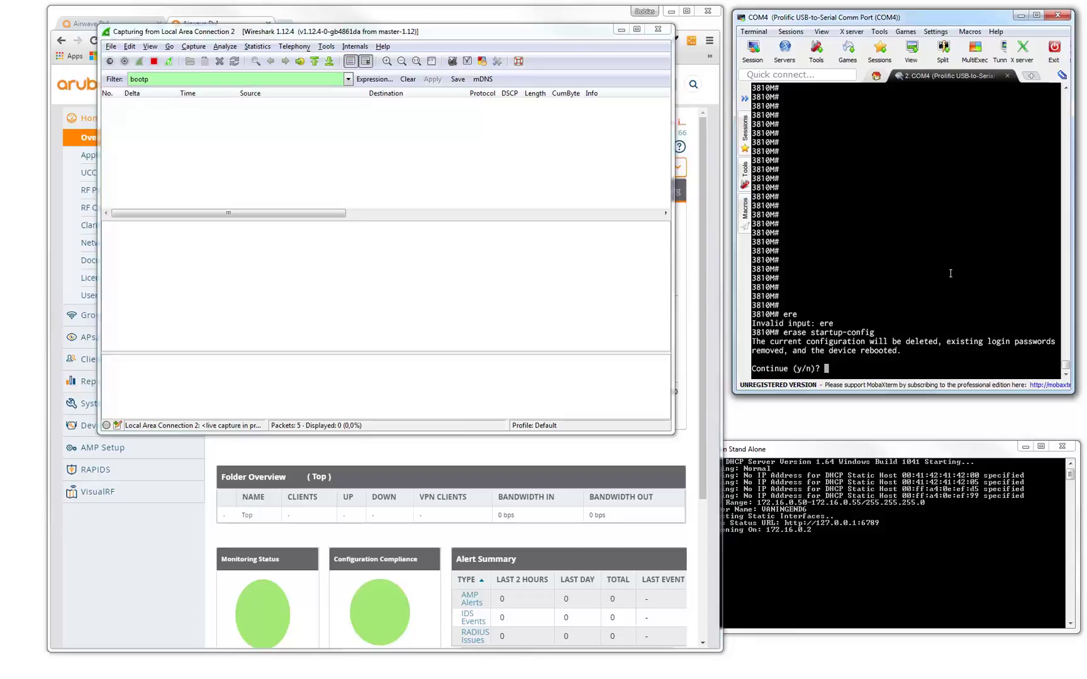
text(y)
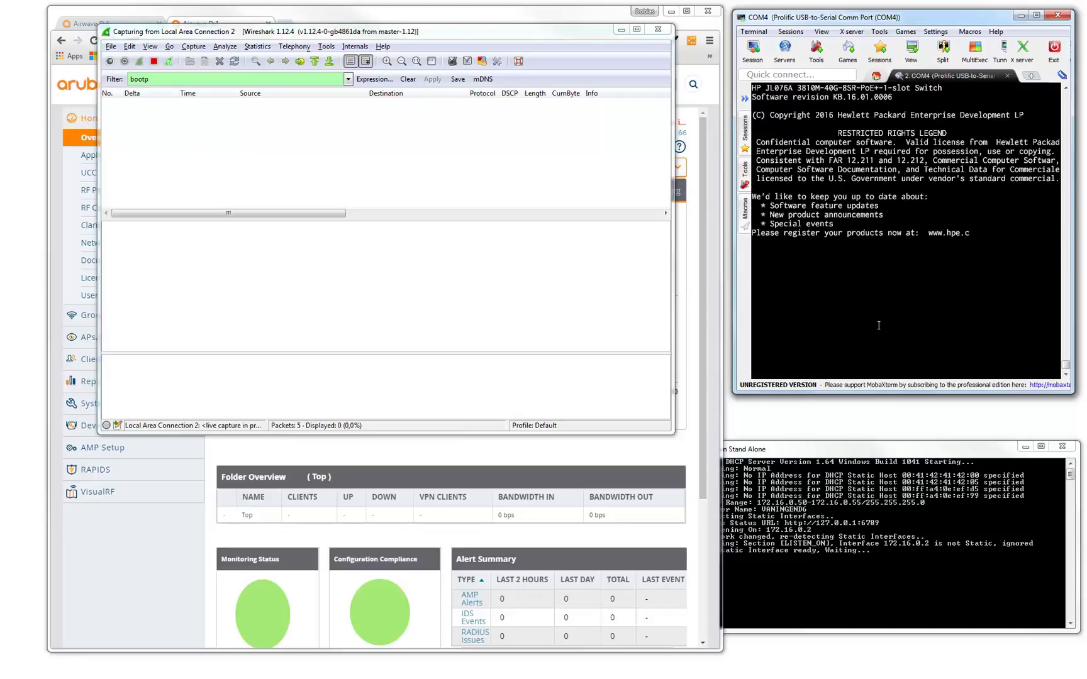
Enable debug output to the session for ztp and event, and set terminal length 1000.
key(Return)
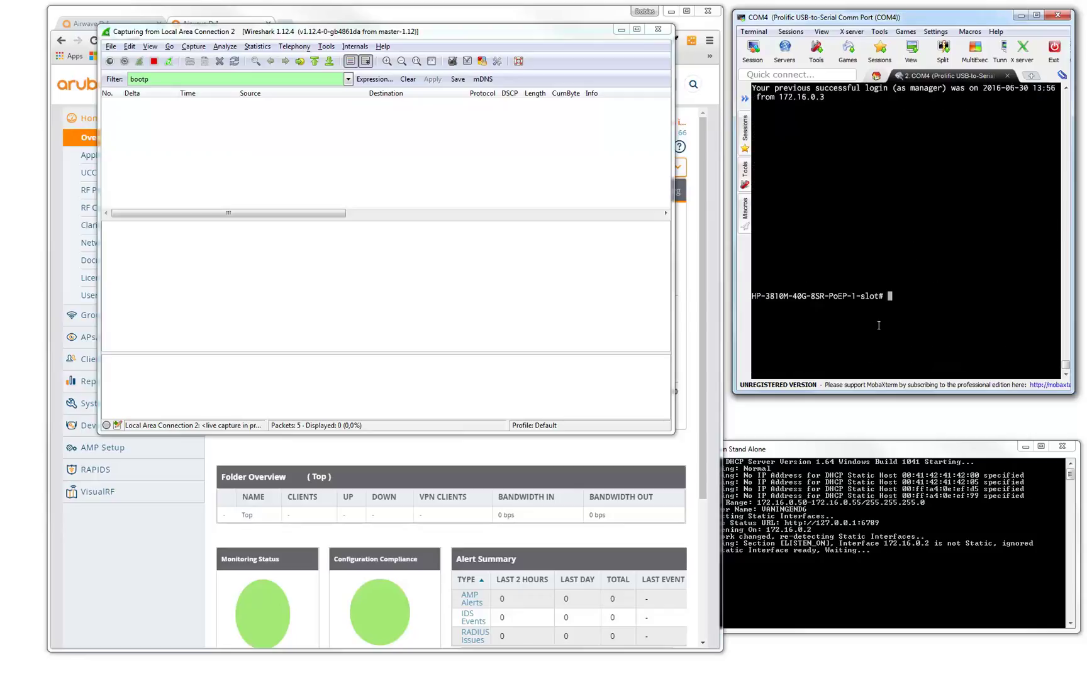
text(debug dest sess)
key(Return)
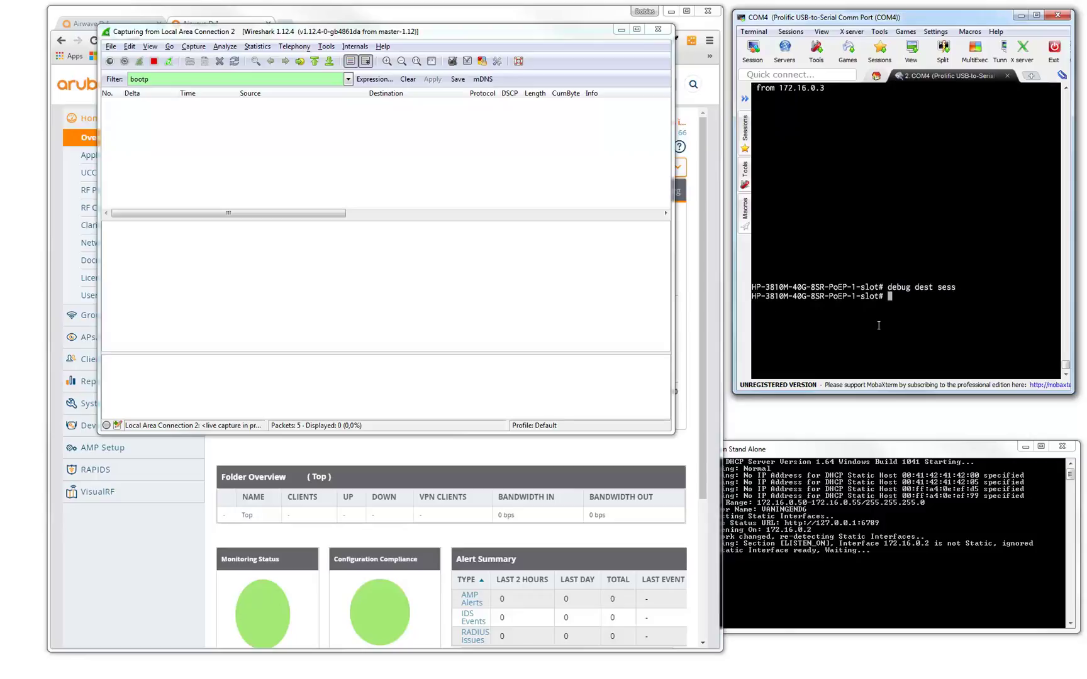
text(debug ztp)
key(Return)
text(debug )
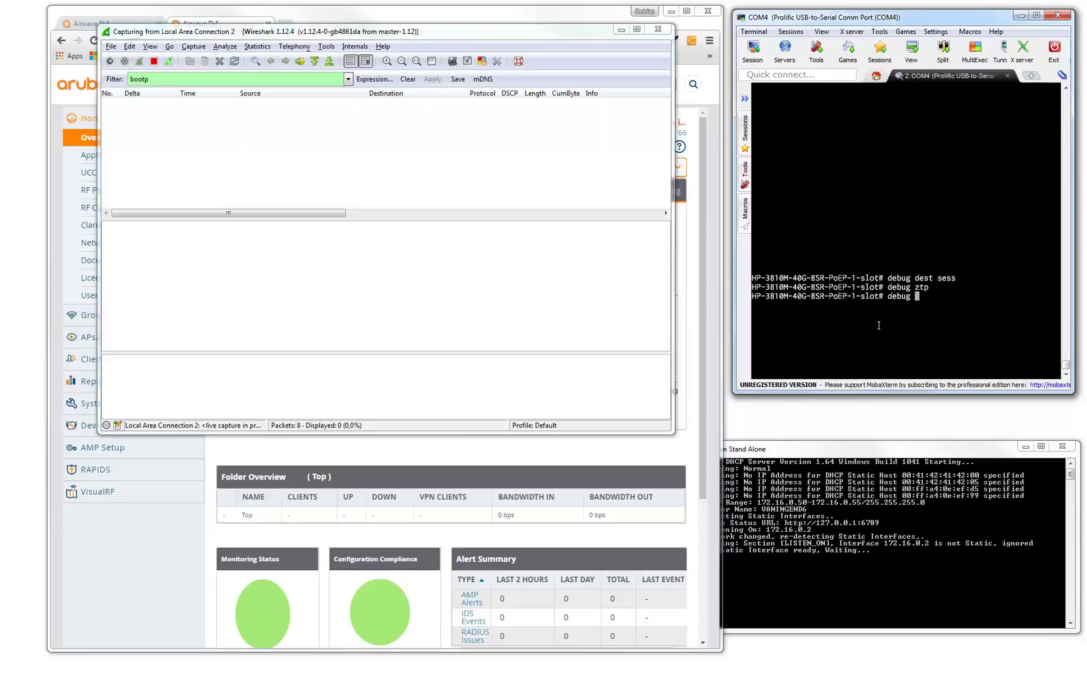
text(events)
key(Return)
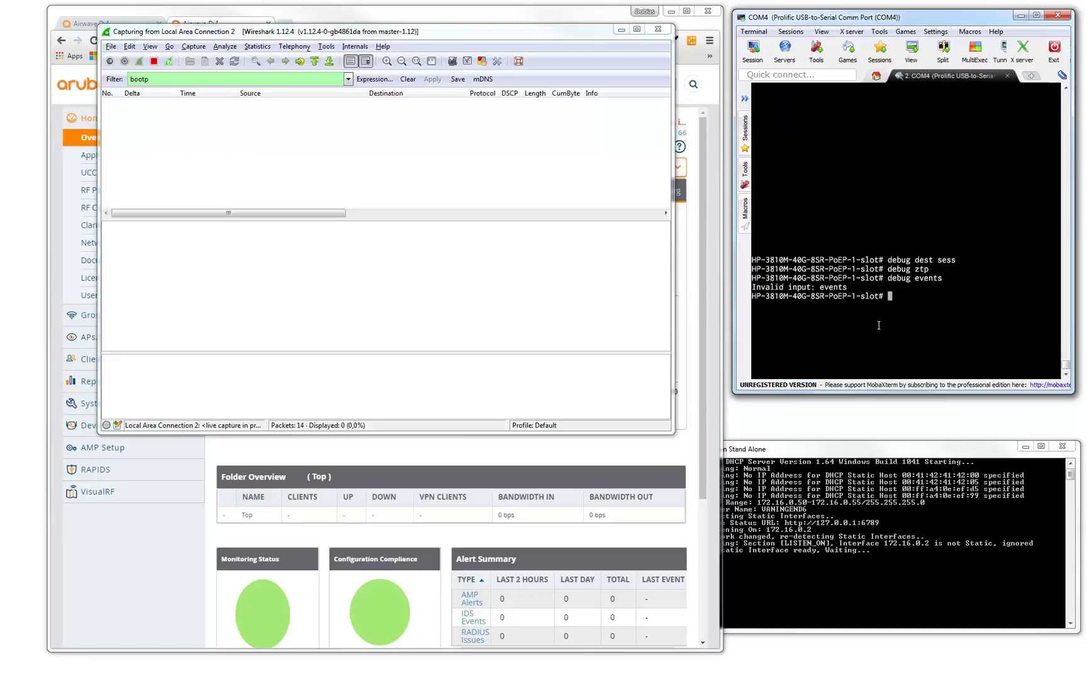
key(Up)
key(BackSpace)
key(Return)
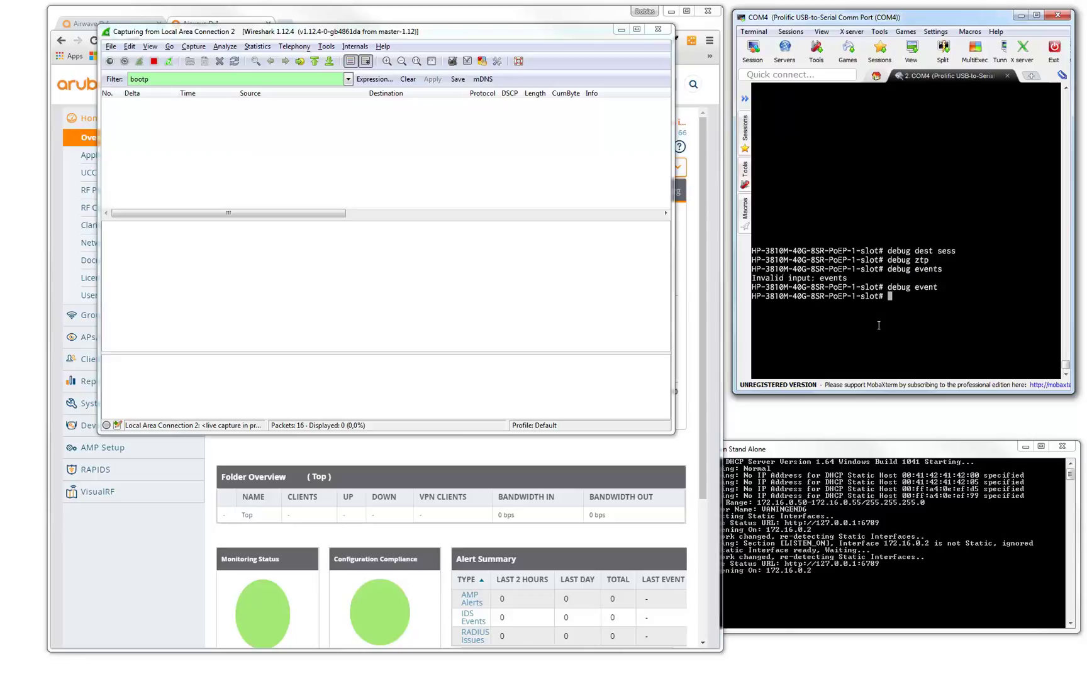
text(term len )
text(1000)
key(Return)
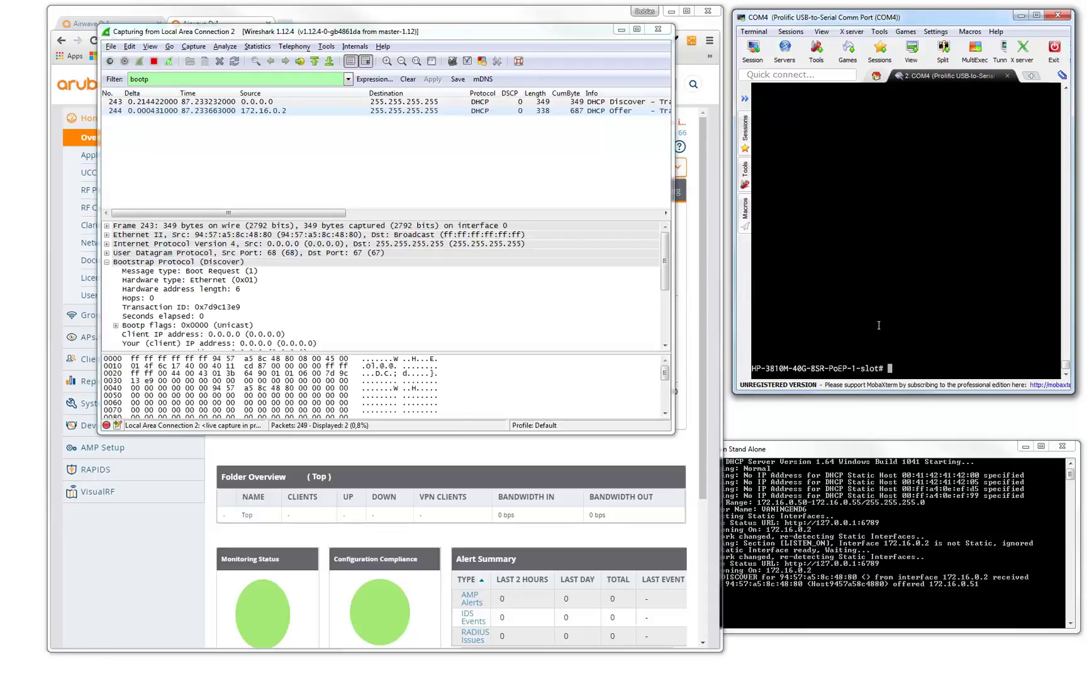
Inspect the DHCP Discover, Offer and ACK packets and their Option 43 vendor-specific bytes.
click(271, 103)
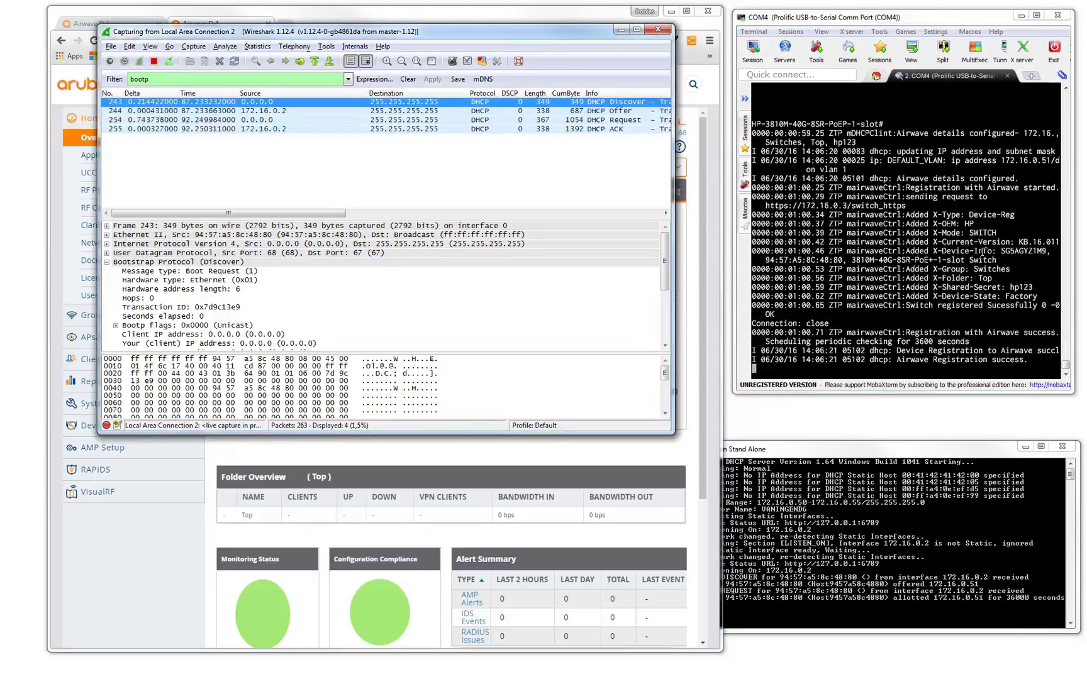
click(534, 111)
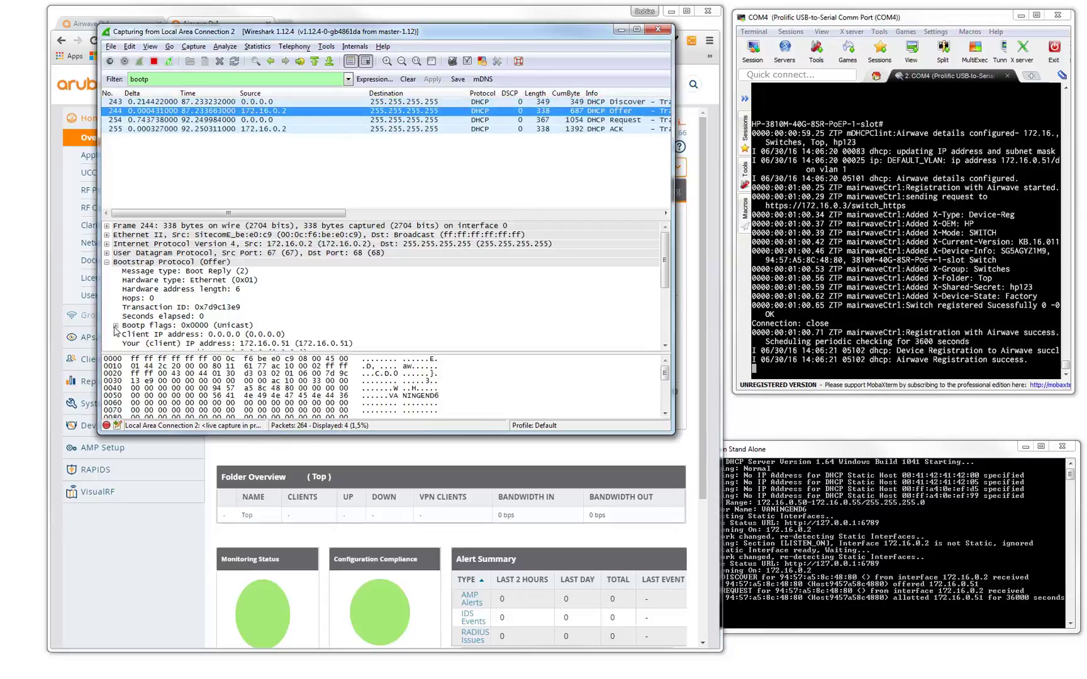
scroll(136, 329, down, 4)
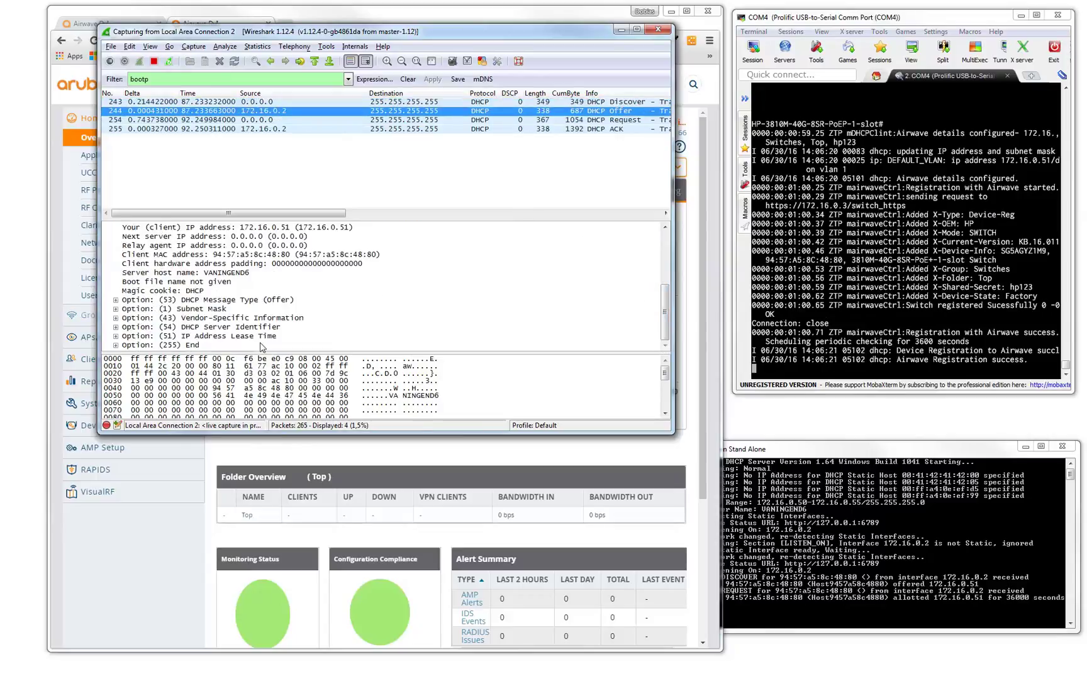
click(116, 319)
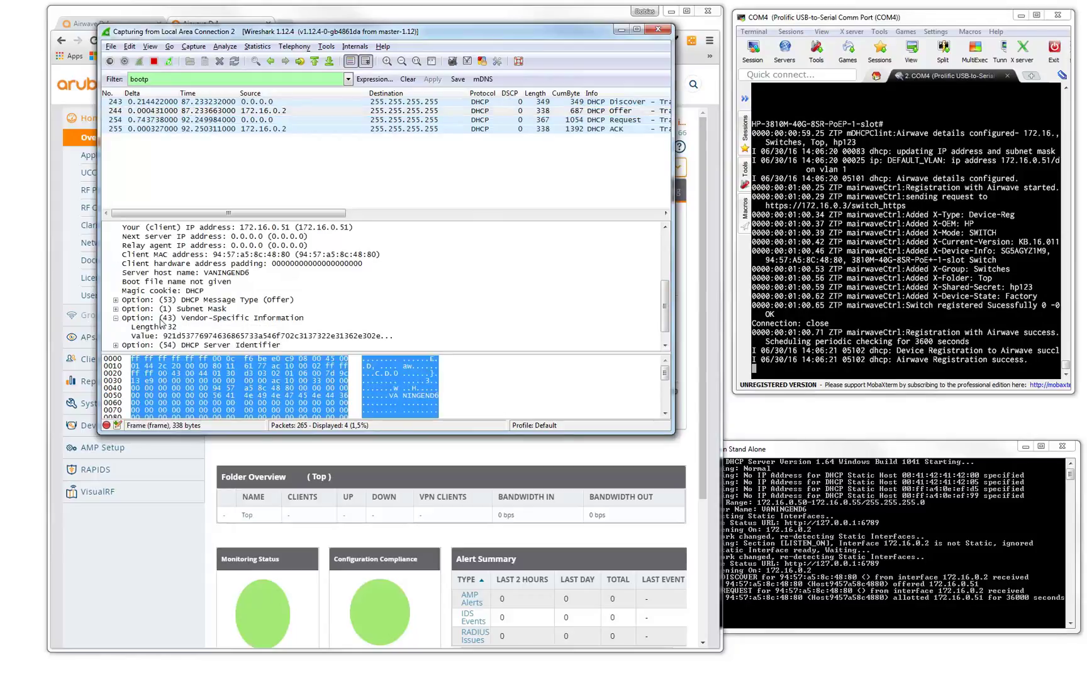
click(224, 321)
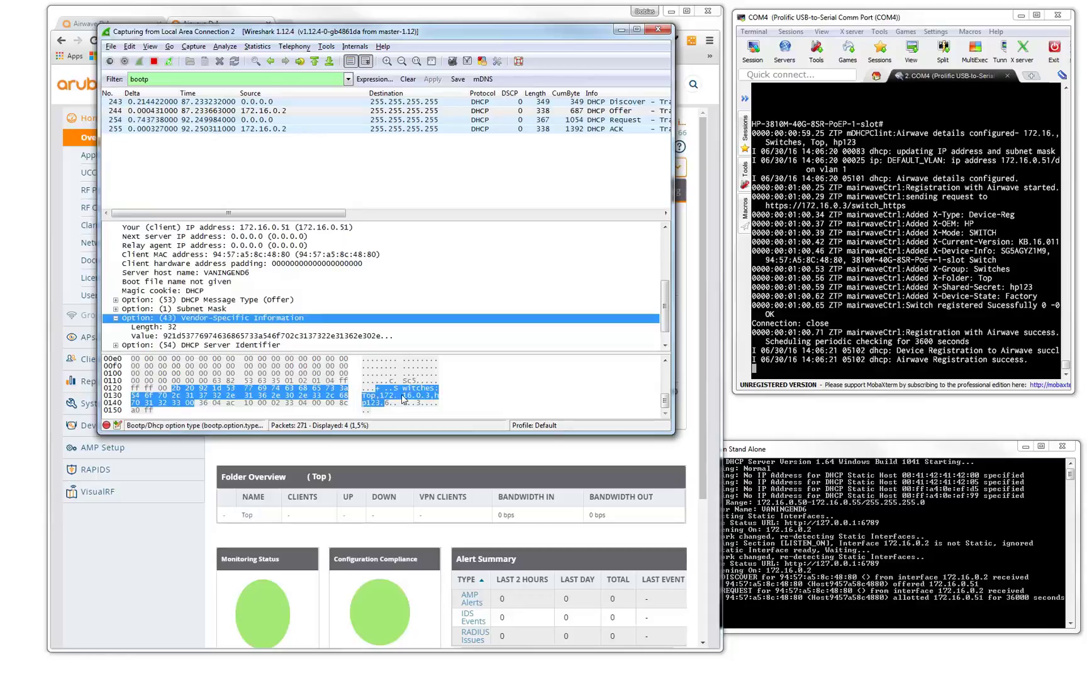
click(427, 130)
drag(663, 249, 665, 306)
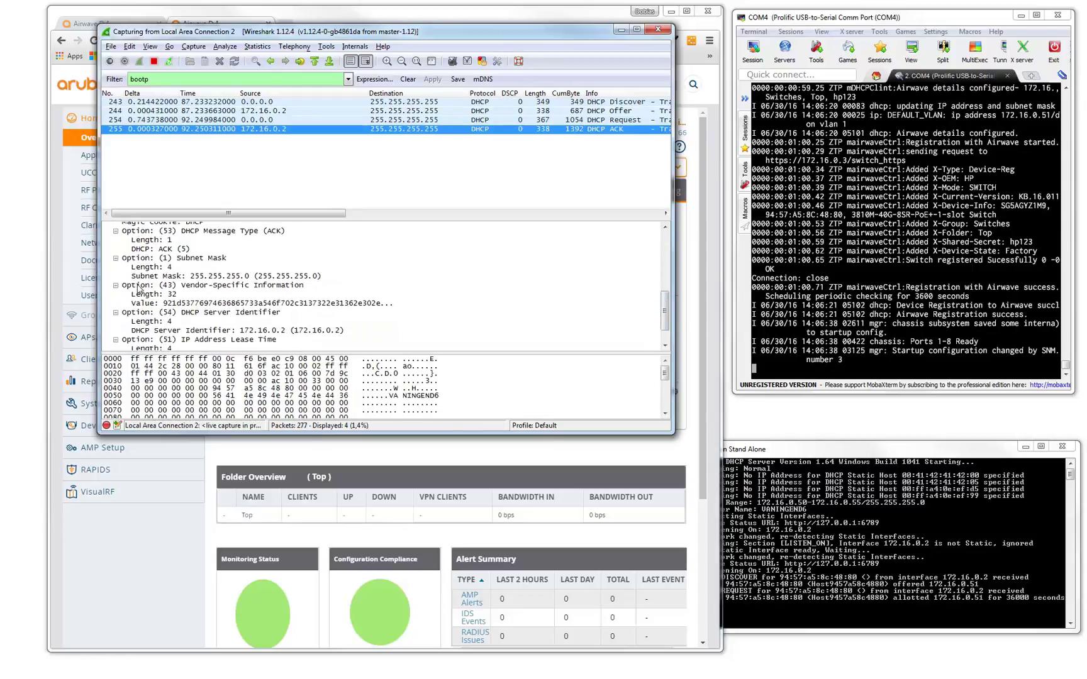
click(140, 284)
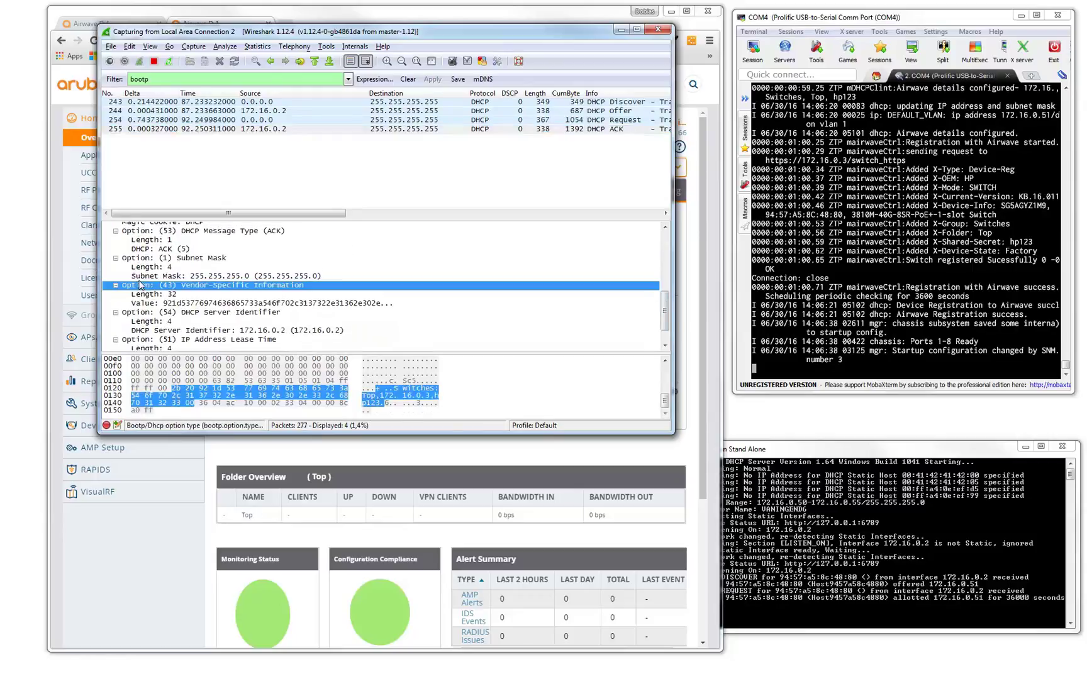
Minimize Wireshark and highlight the console's registration, firmware, model, Switches group and success lines.
click(624, 29)
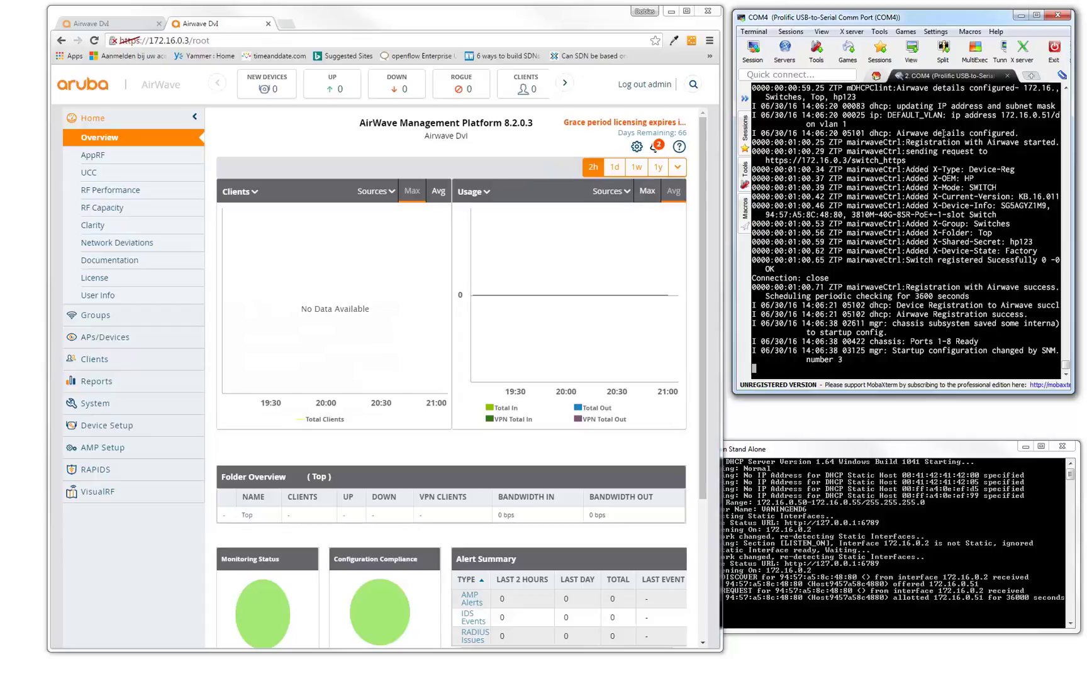
drag(892, 143, 1045, 143)
click(963, 179)
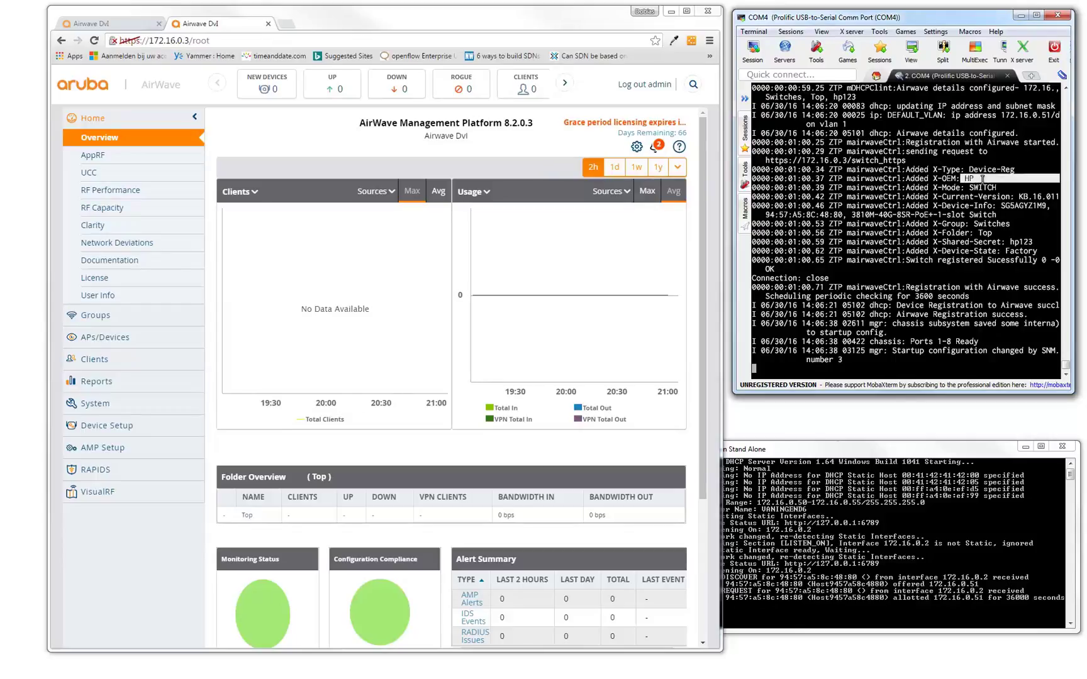
mouse_move(1018, 197)
mouse_down()
mouse_move(1052, 197)
mouse_move(1032, 206)
mouse_up()
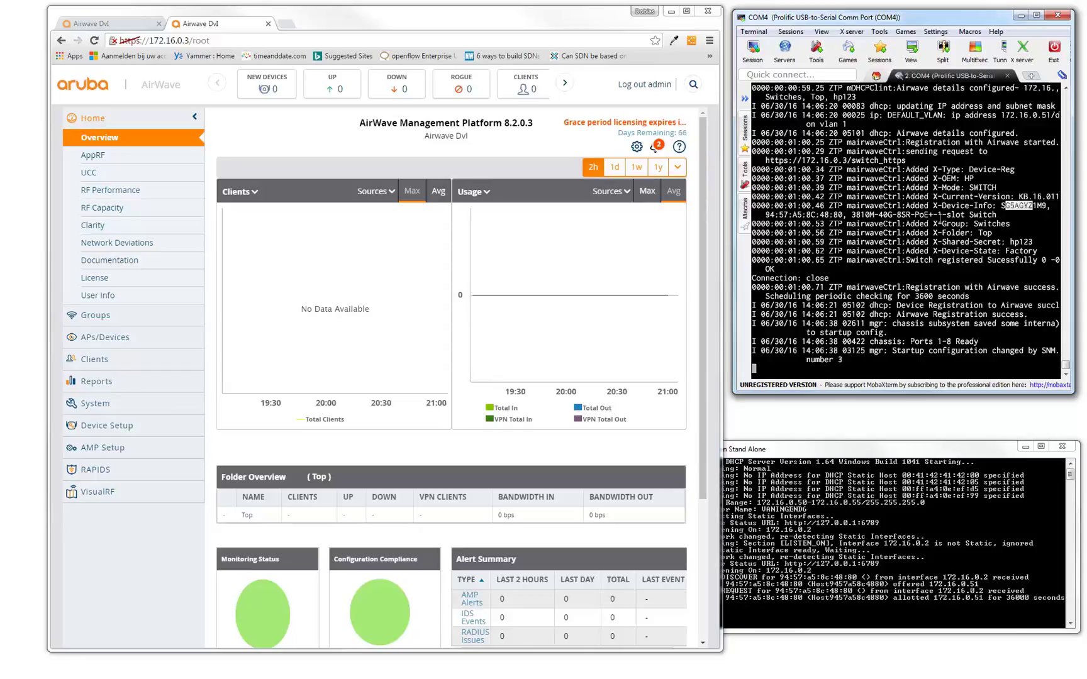
drag(765, 215, 861, 215)
double_click(940, 215)
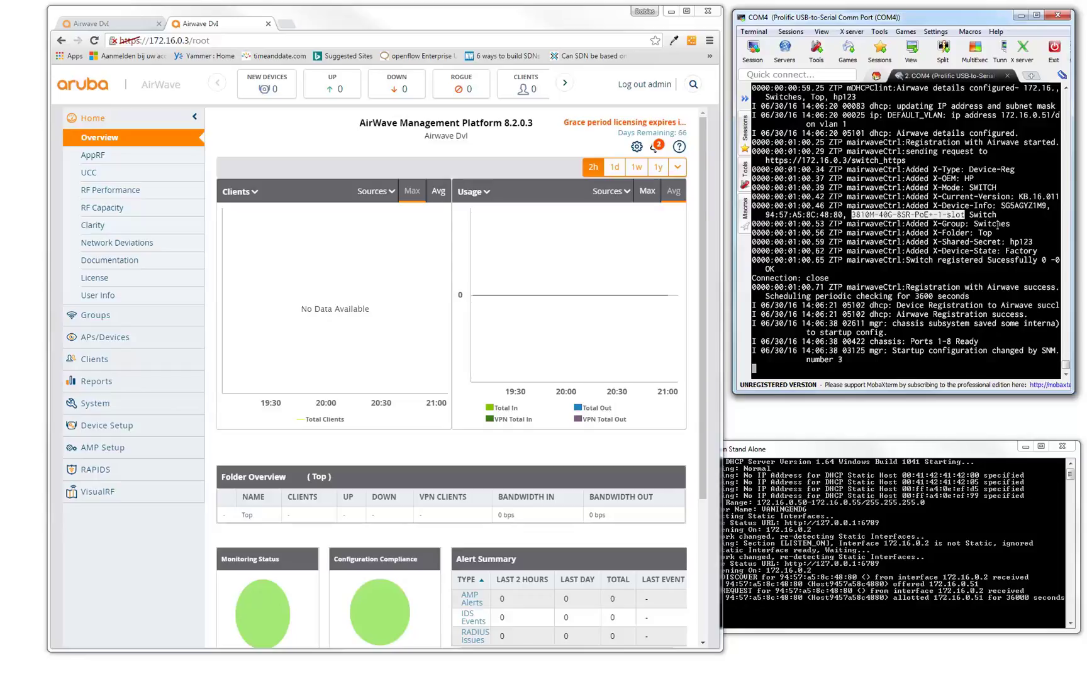
drag(974, 224, 1028, 251)
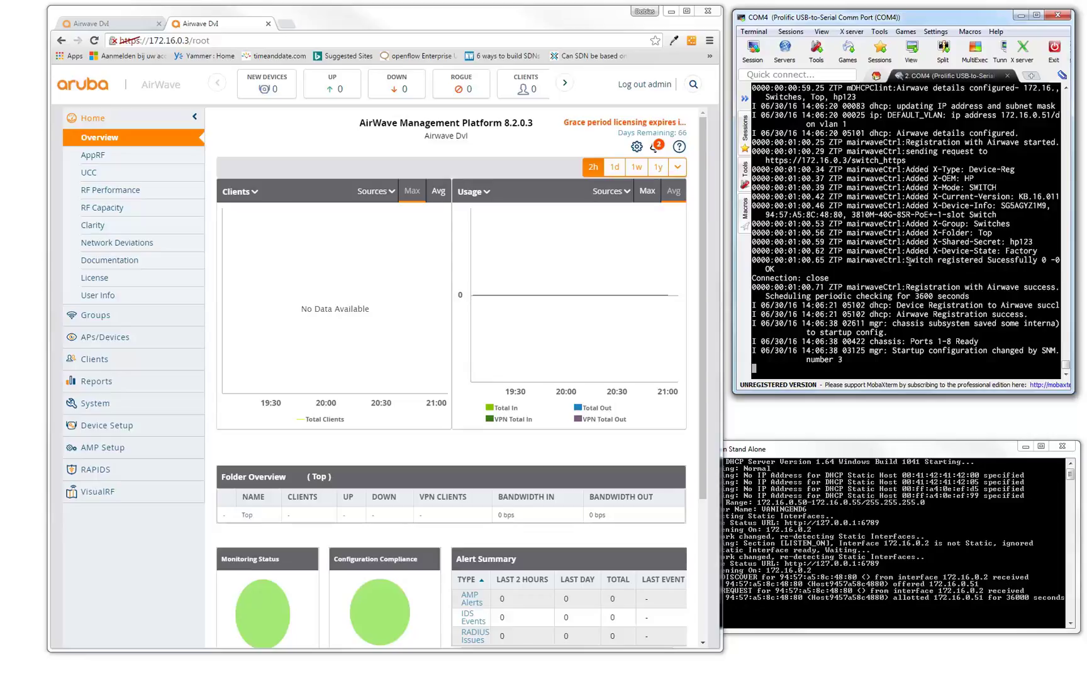
drag(905, 259, 906, 271)
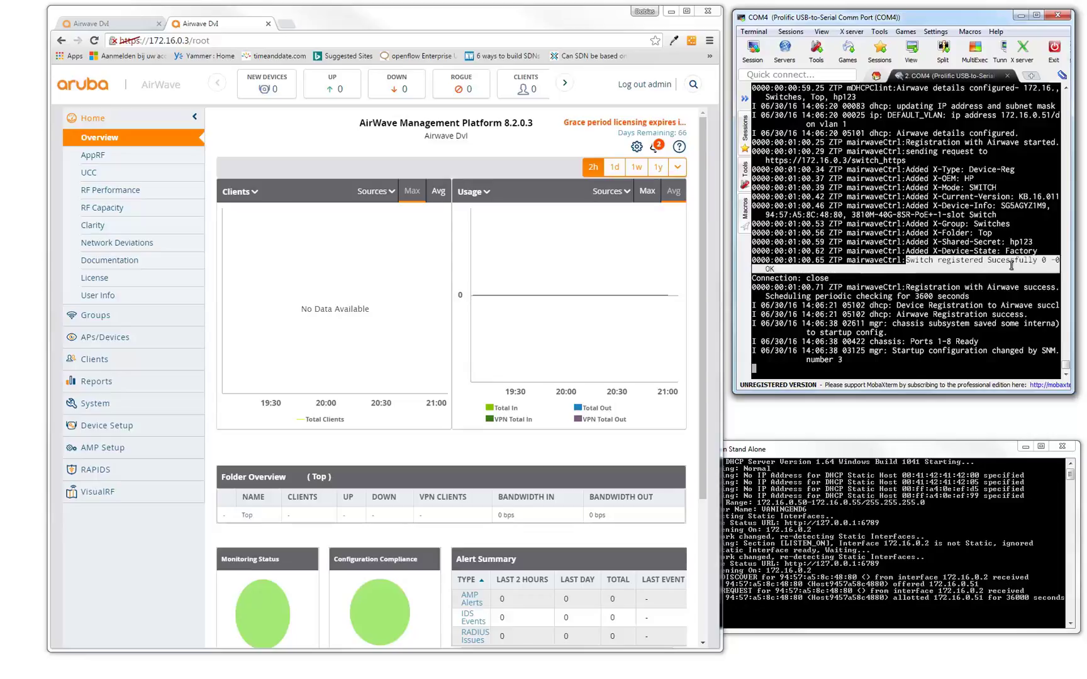
Run 'sh run' on the switch and highlight the amp-server 172.16.0.3 line.
click(852, 364)
key(Return)
key(Return)
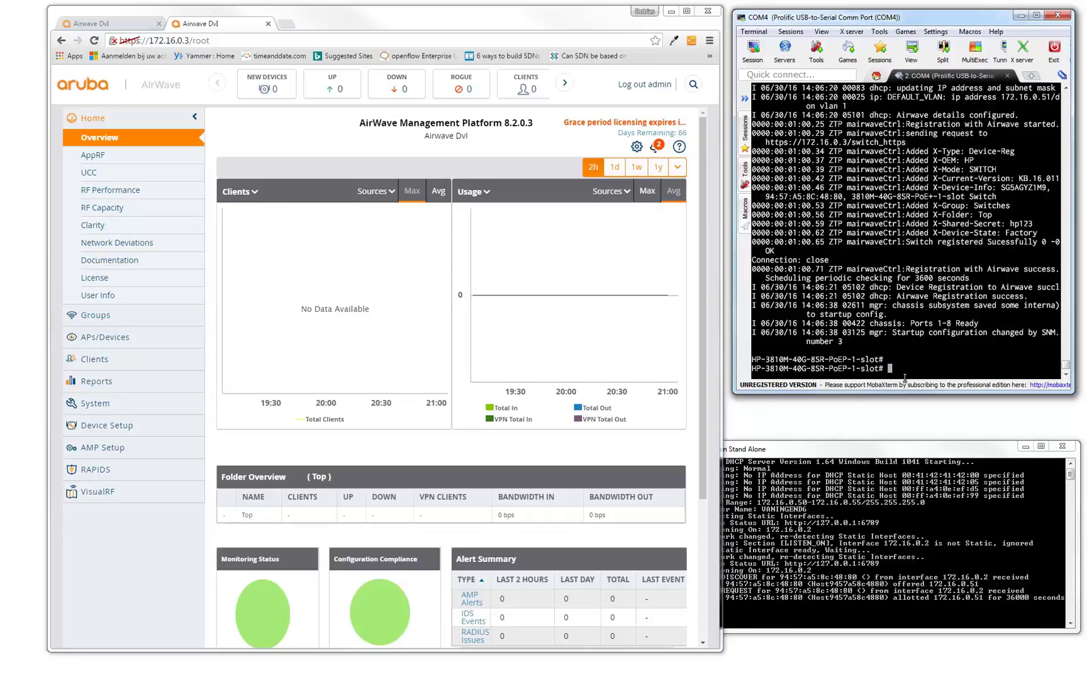
text(sh run)
key(Return)
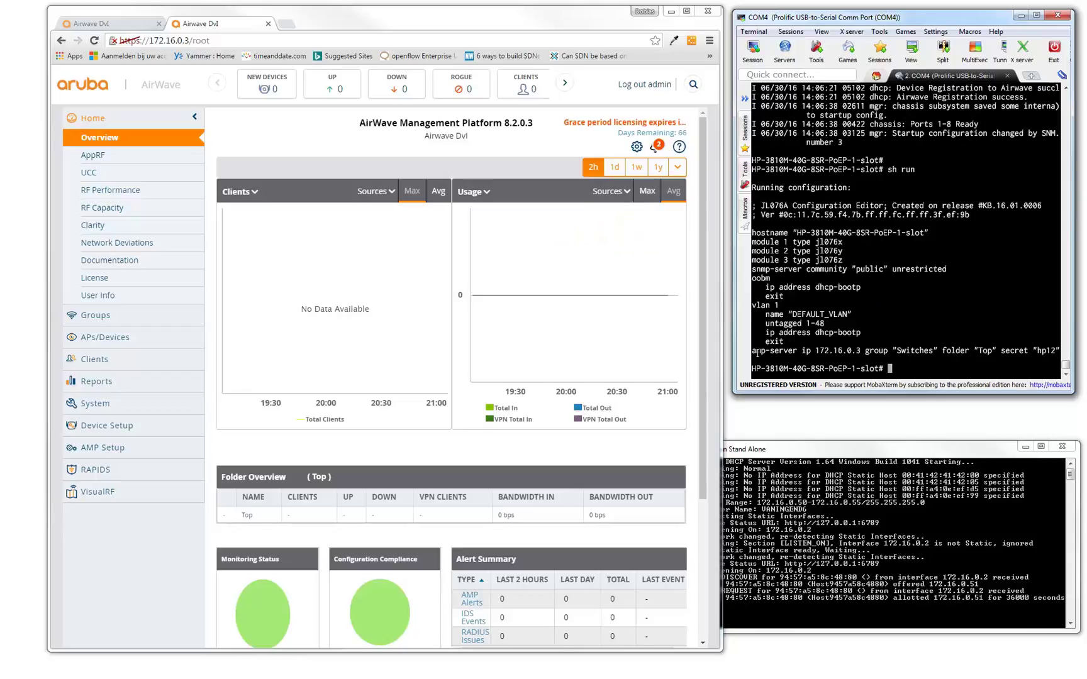
drag(755, 353, 1063, 349)
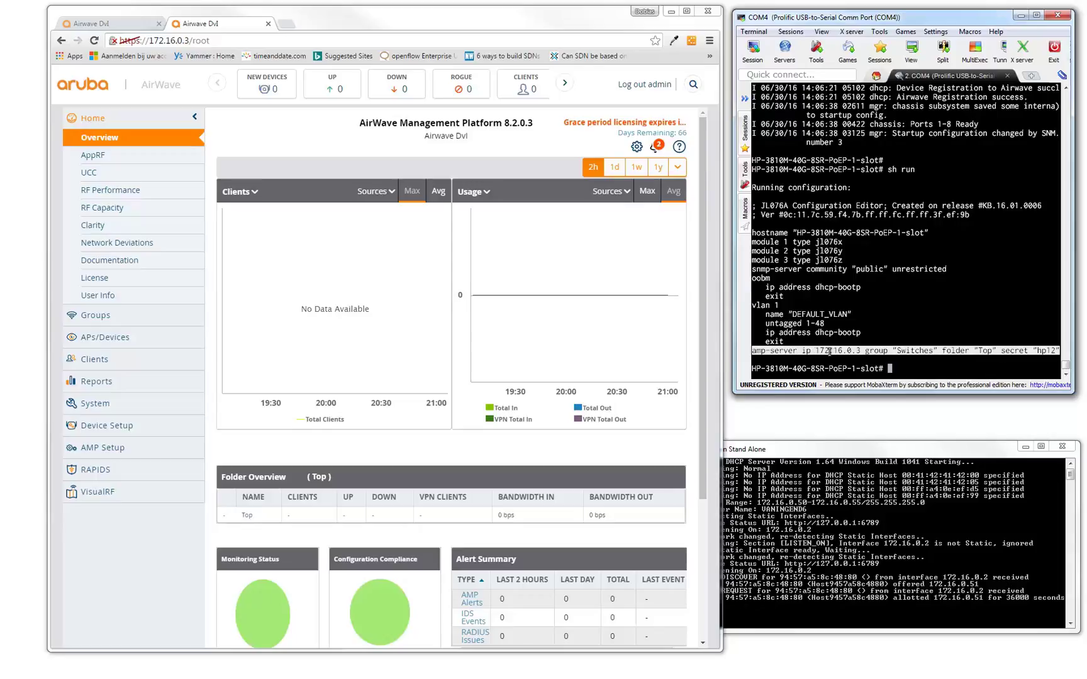
click(899, 366)
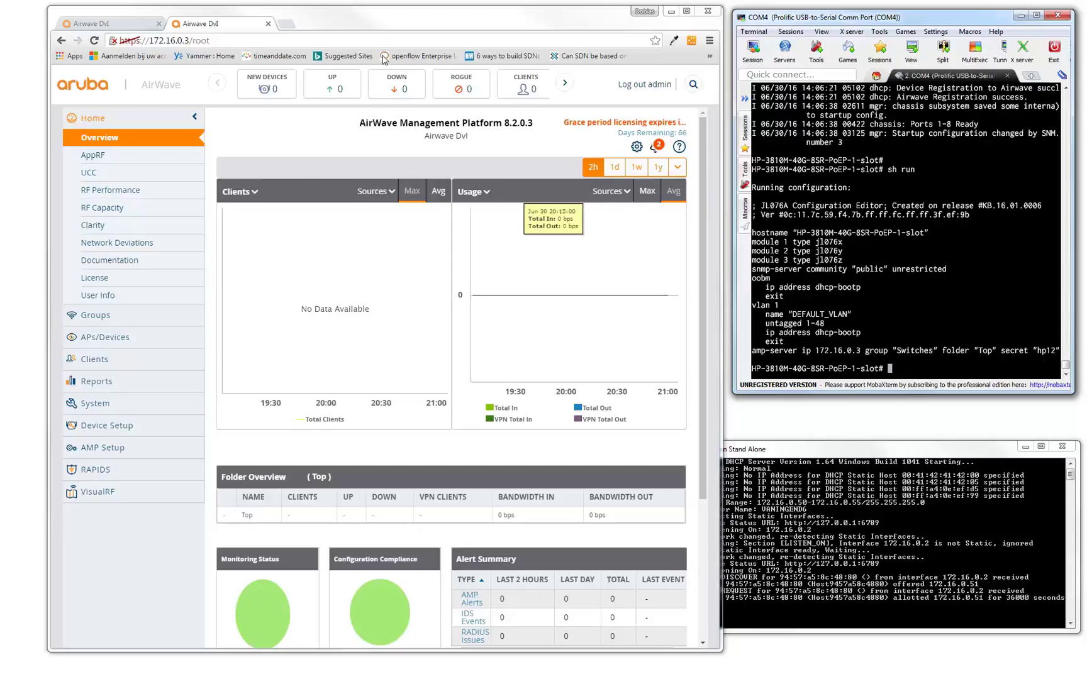
Add the new Hewlett Packard switch from New Devices to group Switches, folder Top, and apply.
click(404, 26)
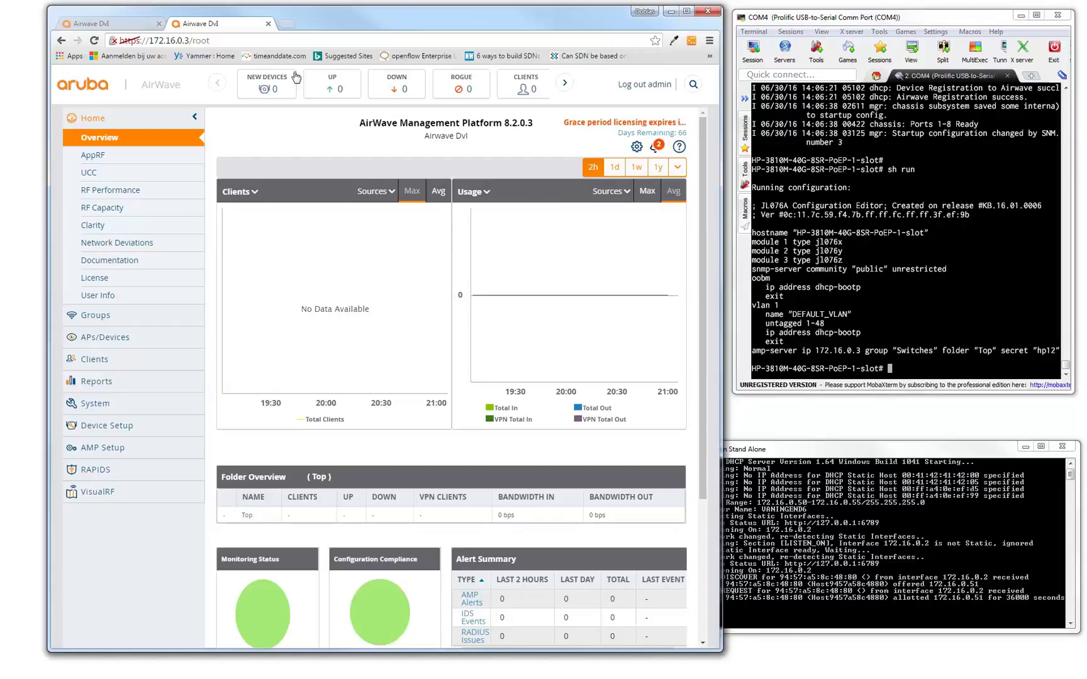
click(95, 41)
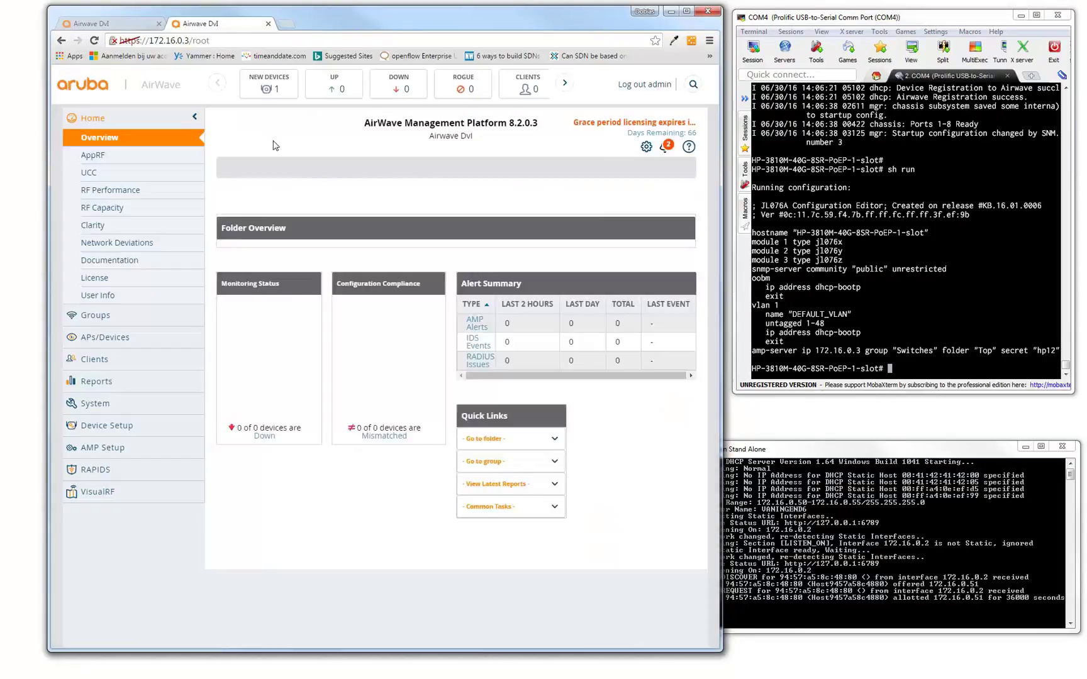
click(278, 91)
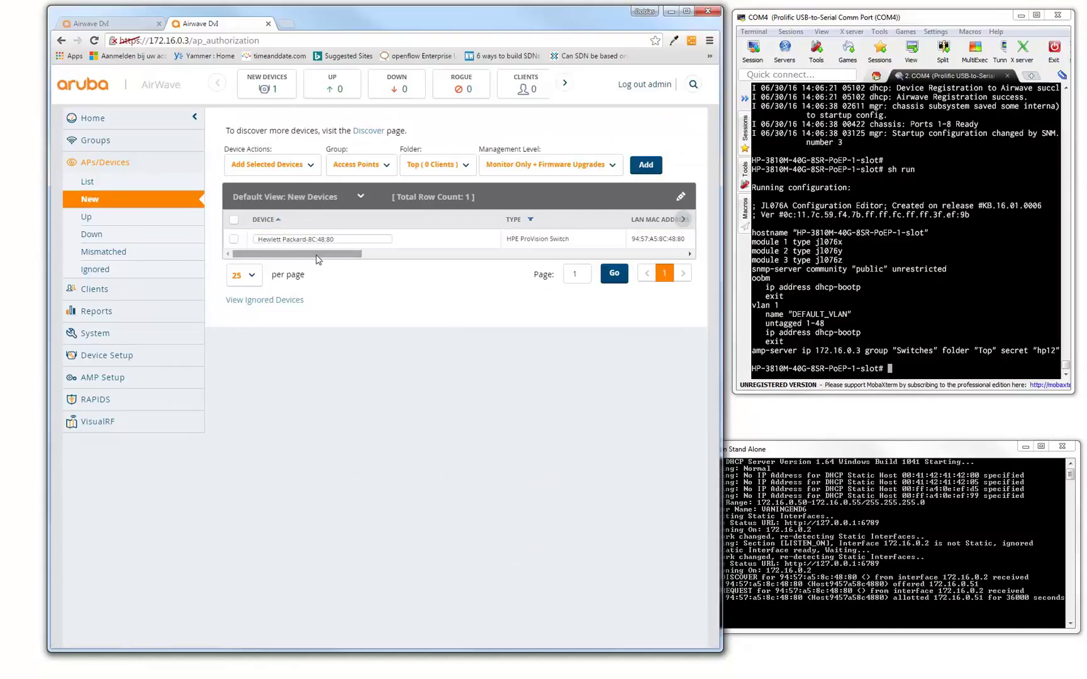
drag(325, 254, 638, 267)
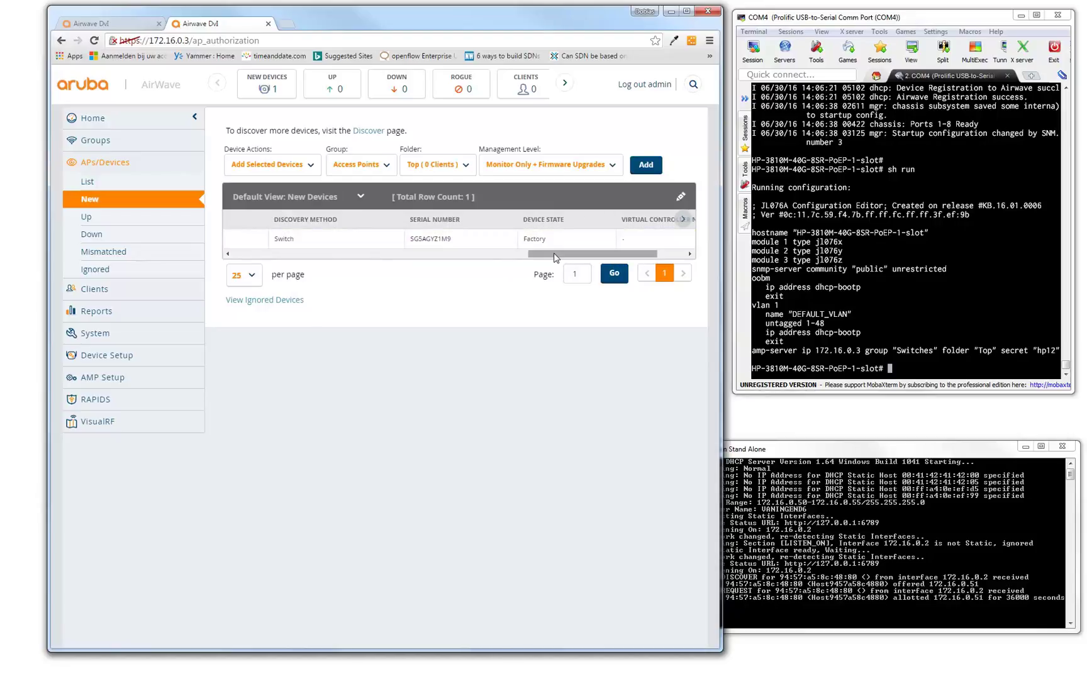
drag(555, 258, 222, 259)
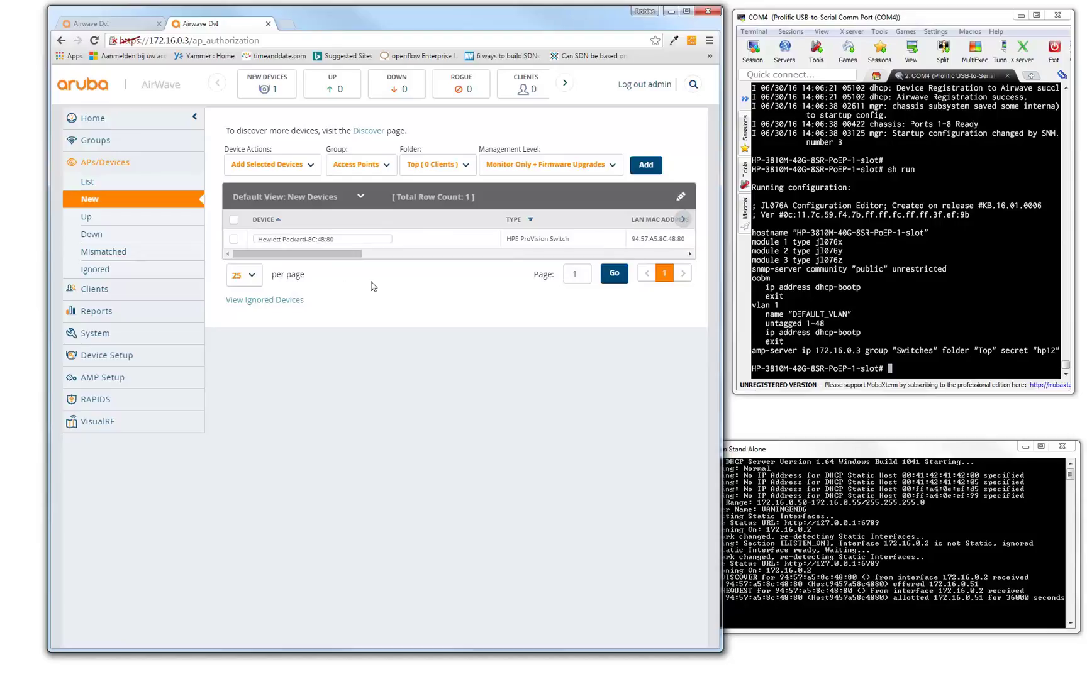
click(277, 243)
click(646, 165)
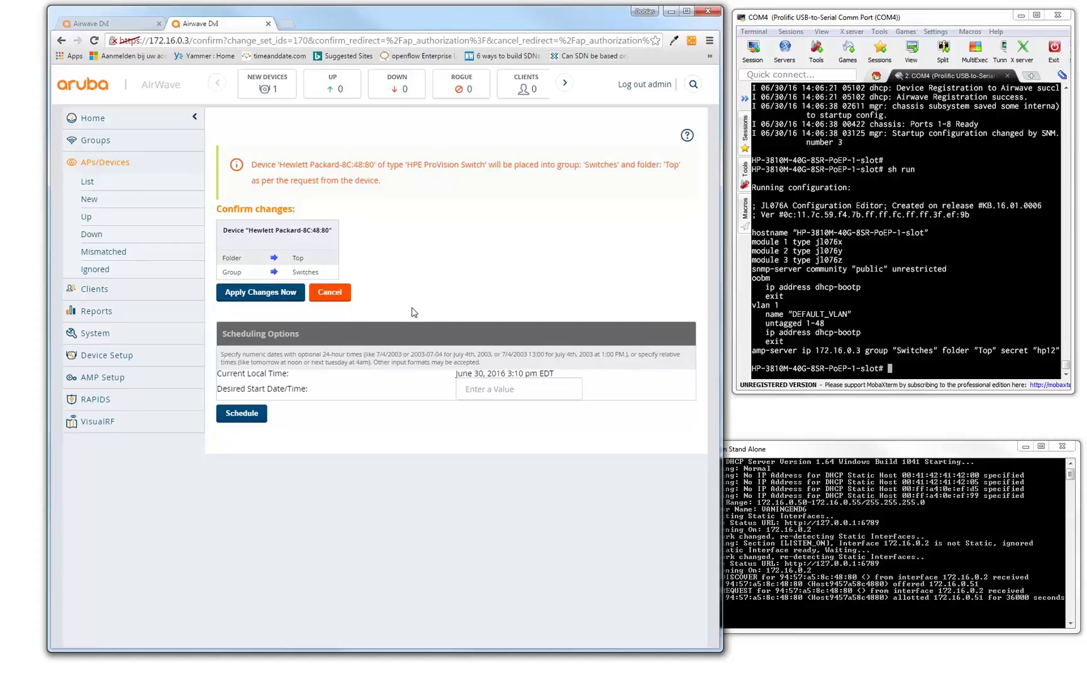
click(254, 299)
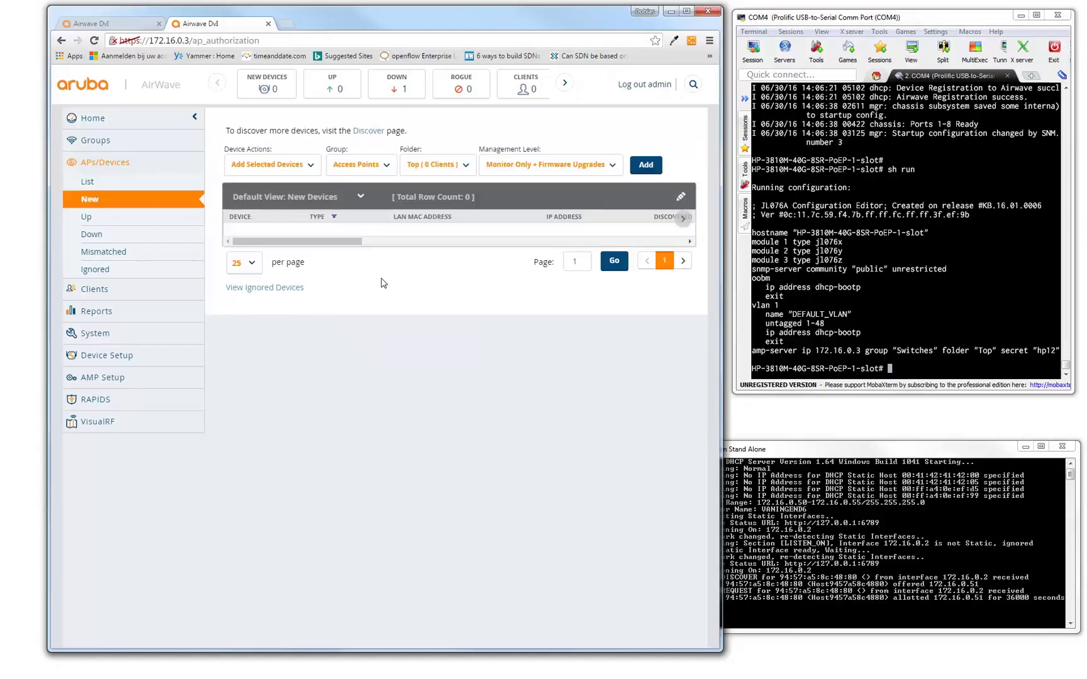
Open the Switches group Monitor page and reload until the HP 3810 shows Up, configuration Mismatched.
click(95, 141)
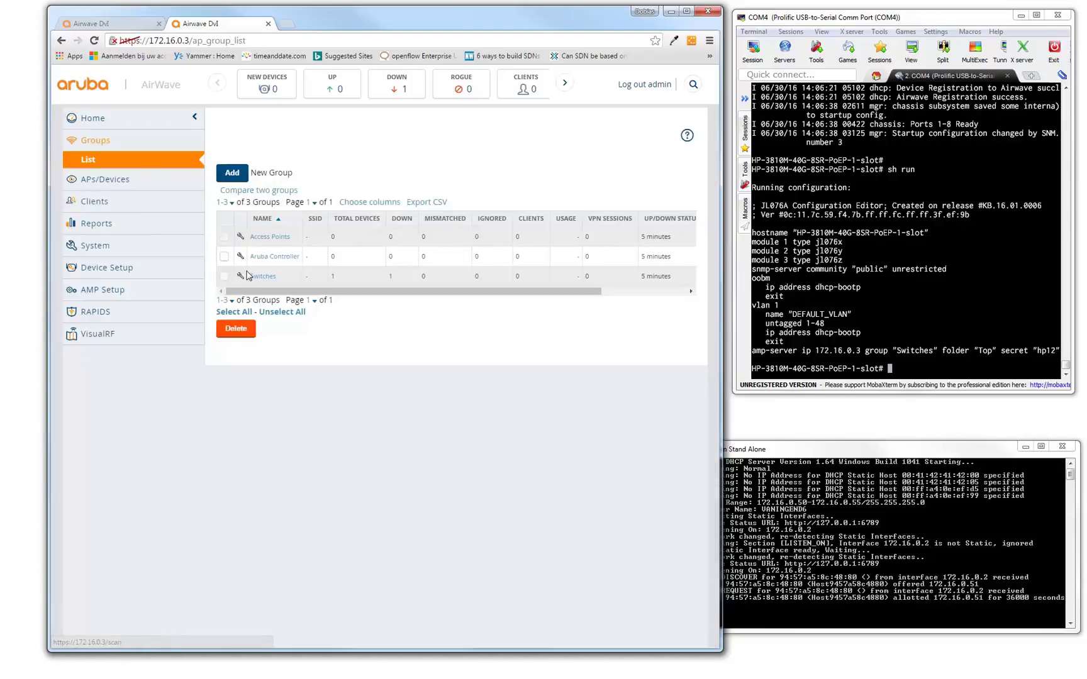
click(255, 276)
scroll(333, 508, down, 1)
scroll(333, 508, down, 2)
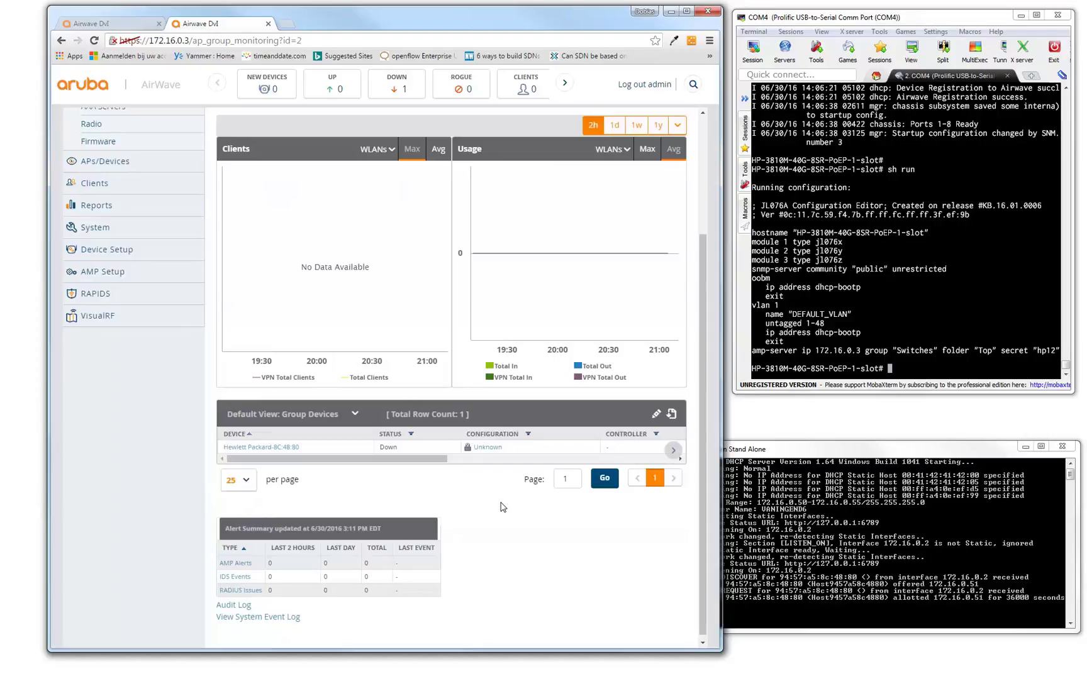
click(94, 40)
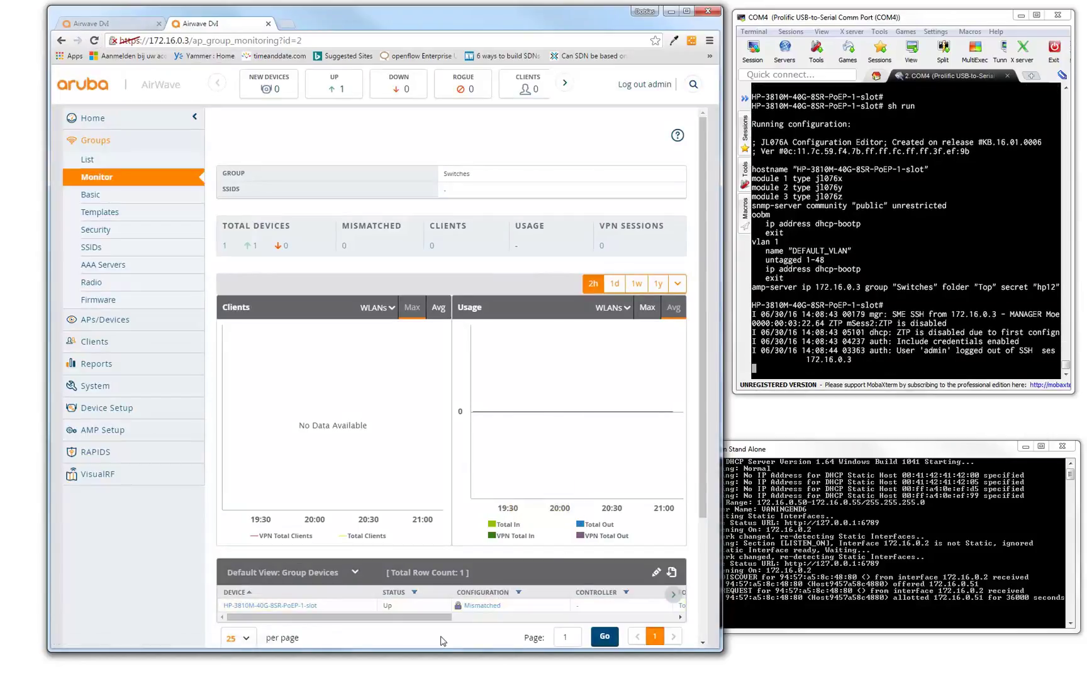
scroll(377, 642, down, 2)
mouse_move(287, 554)
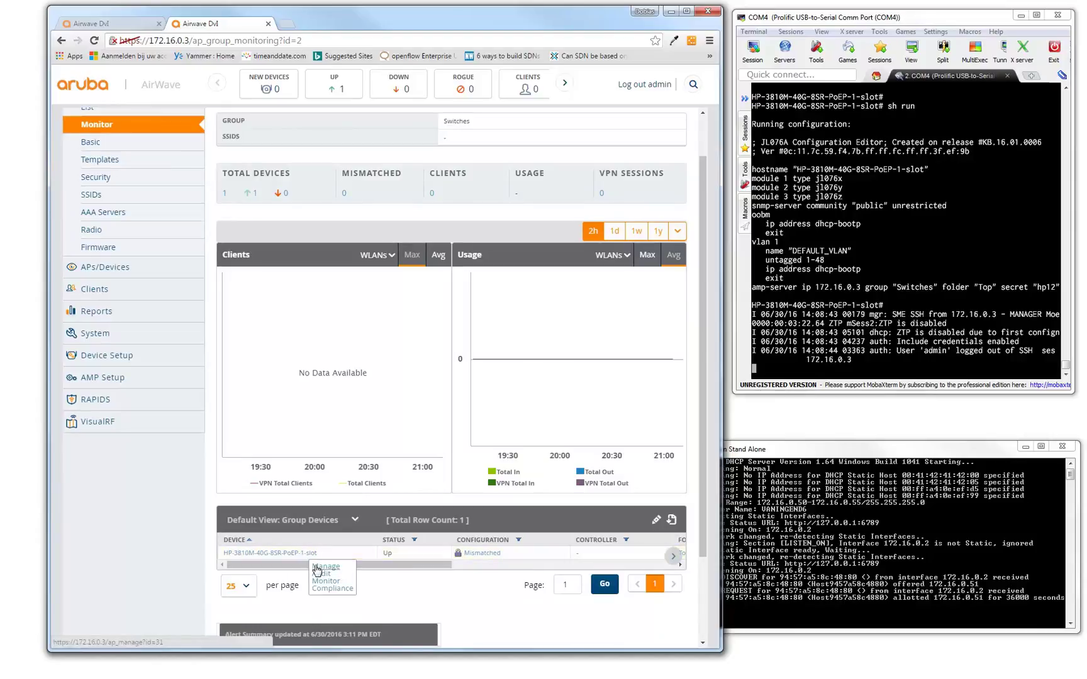
Open the switch's management settings and set it to Manage Read/Write mode.
click(322, 565)
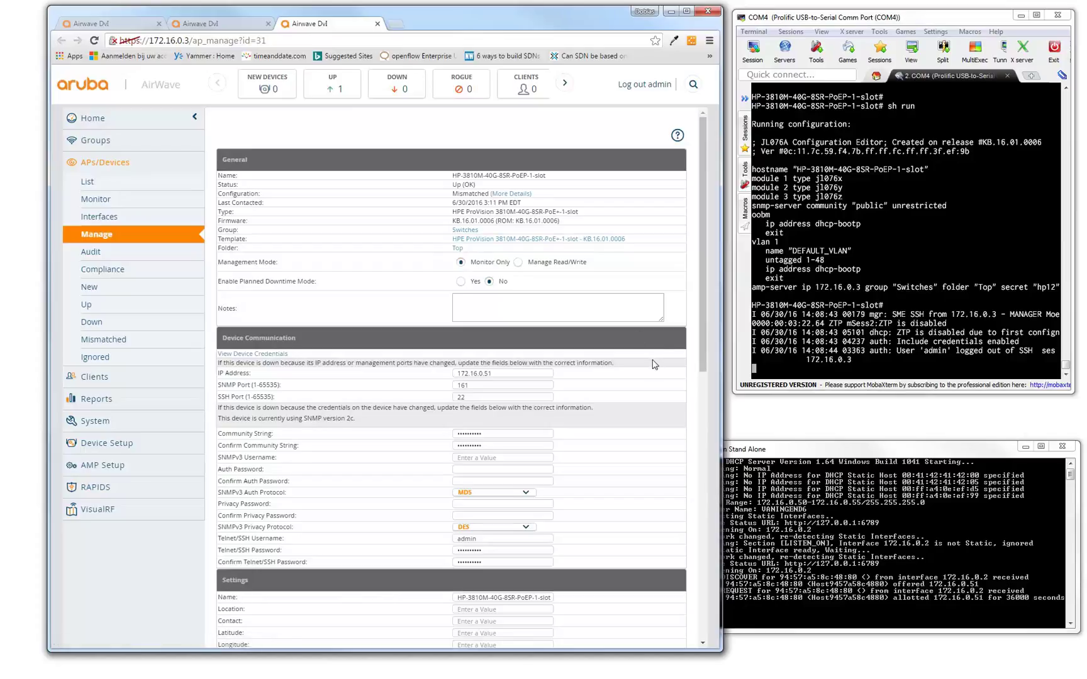
scroll(628, 377, down, 7)
scroll(627, 380, down, 2)
scroll(625, 377, up, 8)
scroll(613, 371, up, 2)
click(517, 263)
scroll(586, 359, down, 1)
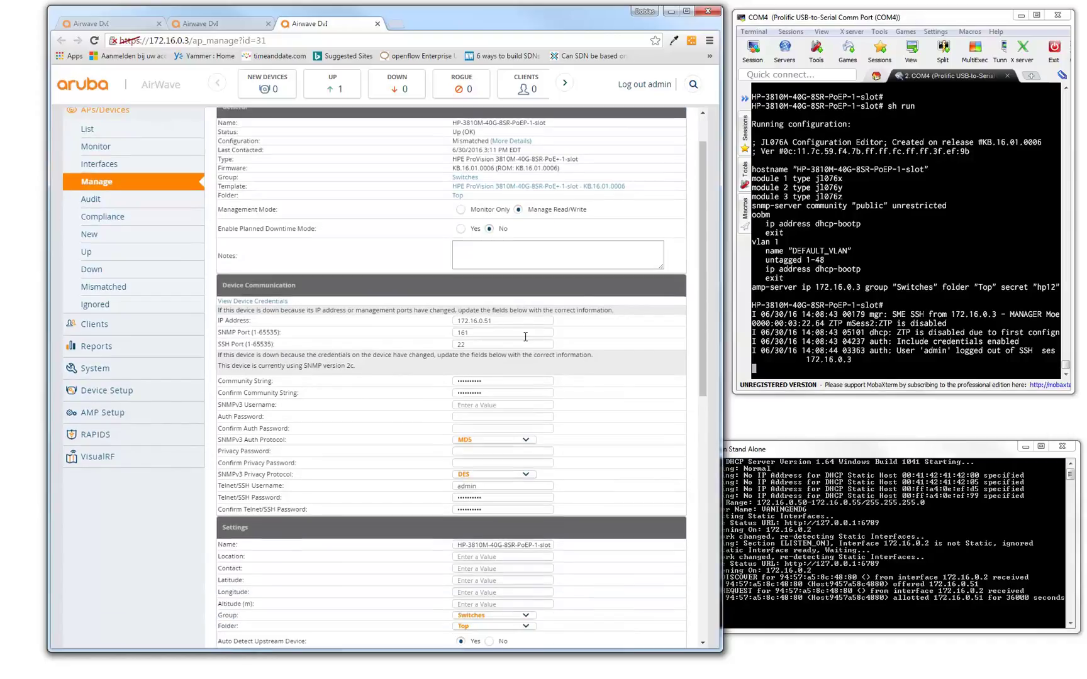
scroll(526, 337, down, 2)
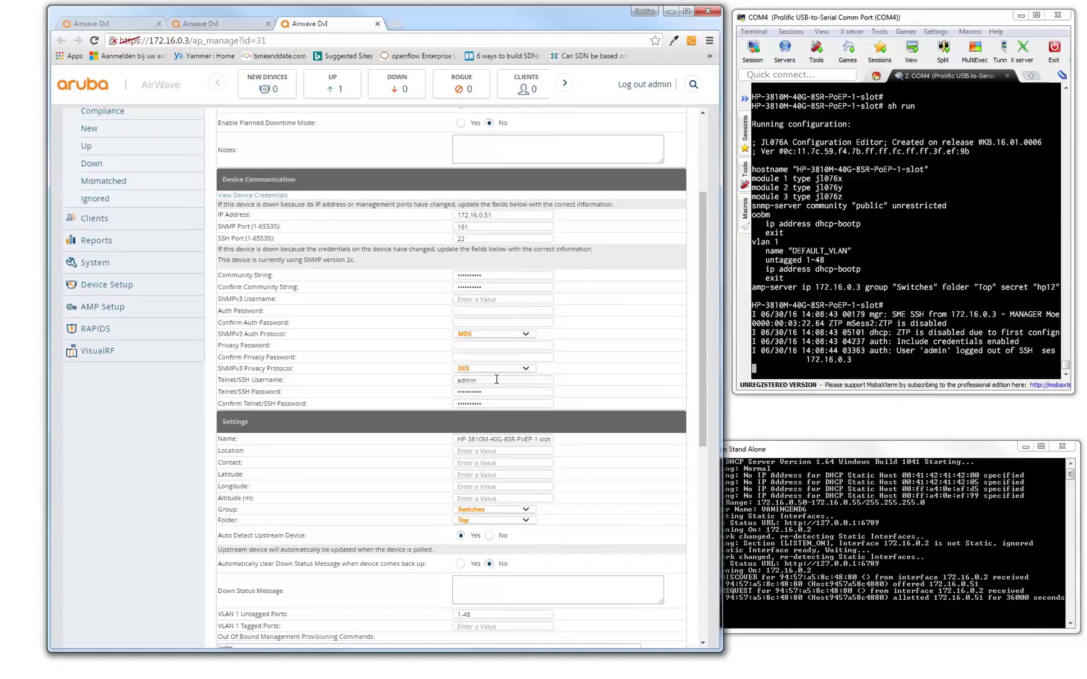
Enter the Telnet/SSH username, password and password confirmation.
text(bcn)
key(Tab)
key(Tab)
Rename the device to ABCNZTP.
scroll(591, 396, down, 1)
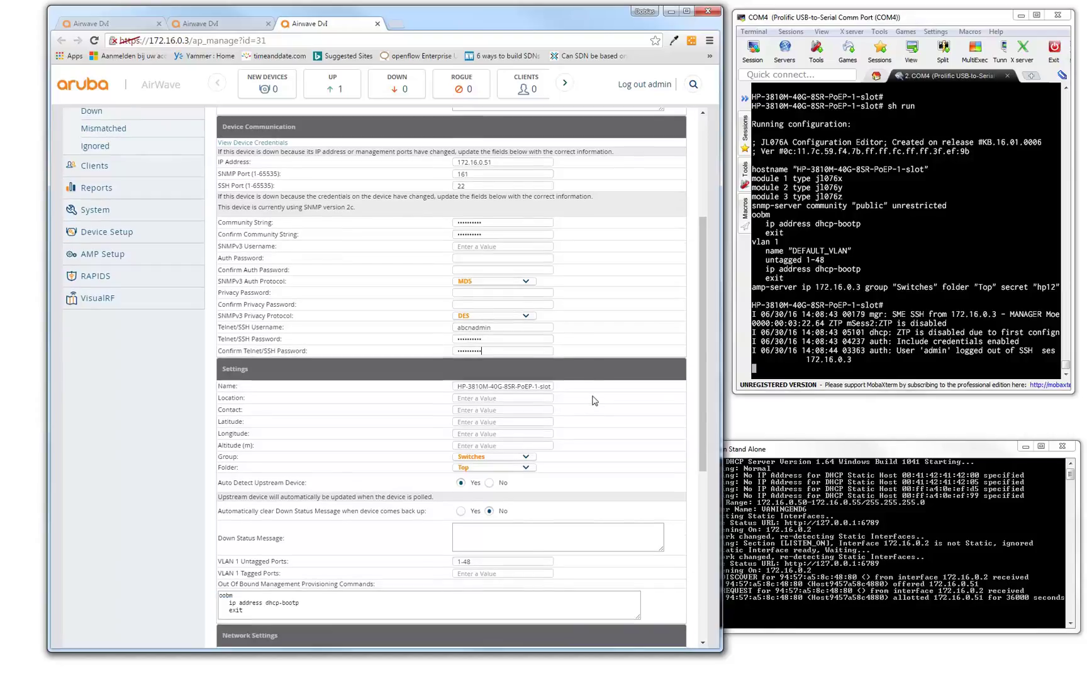
triple_click(517, 387)
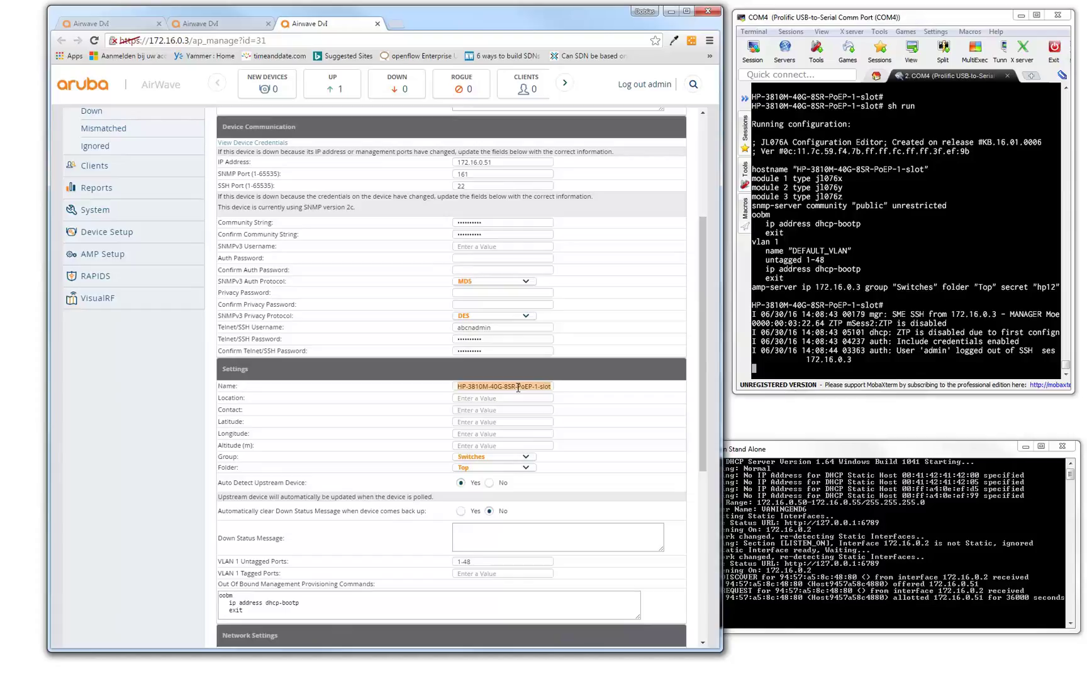
text(ABCNZTP)
scroll(517, 387, down, 3)
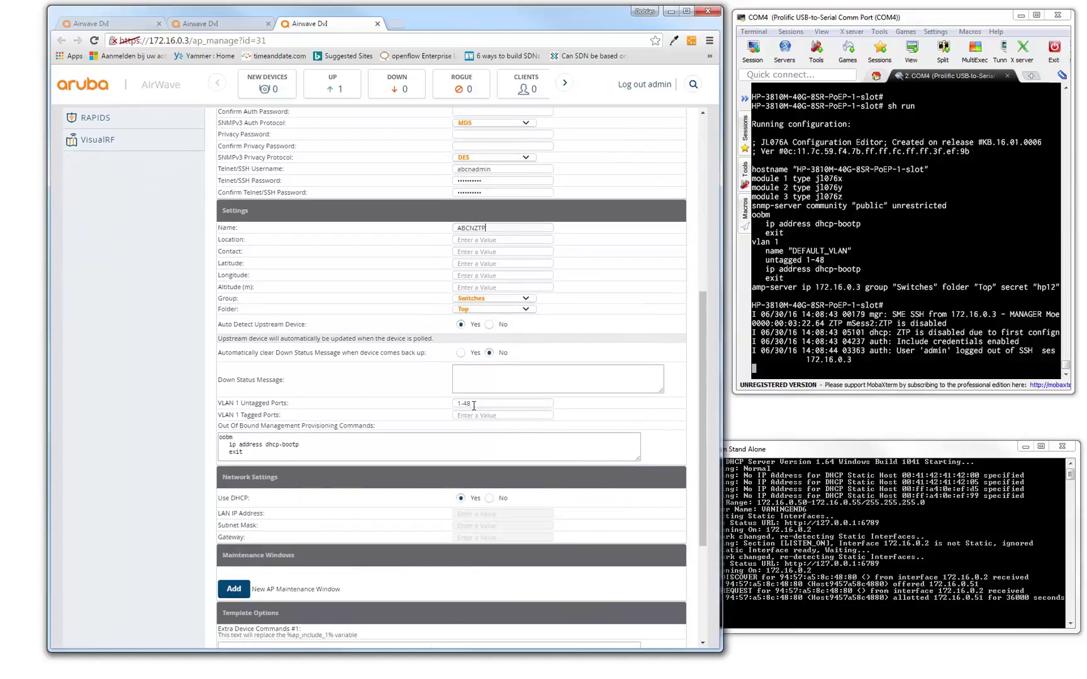
Set VLAN 1 untagged ports to 1-19,36-48 with static address 172.16.0.254 255.255.255.0.
click(474, 406)
key(BackSpace)
key(BackSpace)
text(48)
click(490, 500)
text(172.16.0)
text(.254)
text(255)
text(.255)
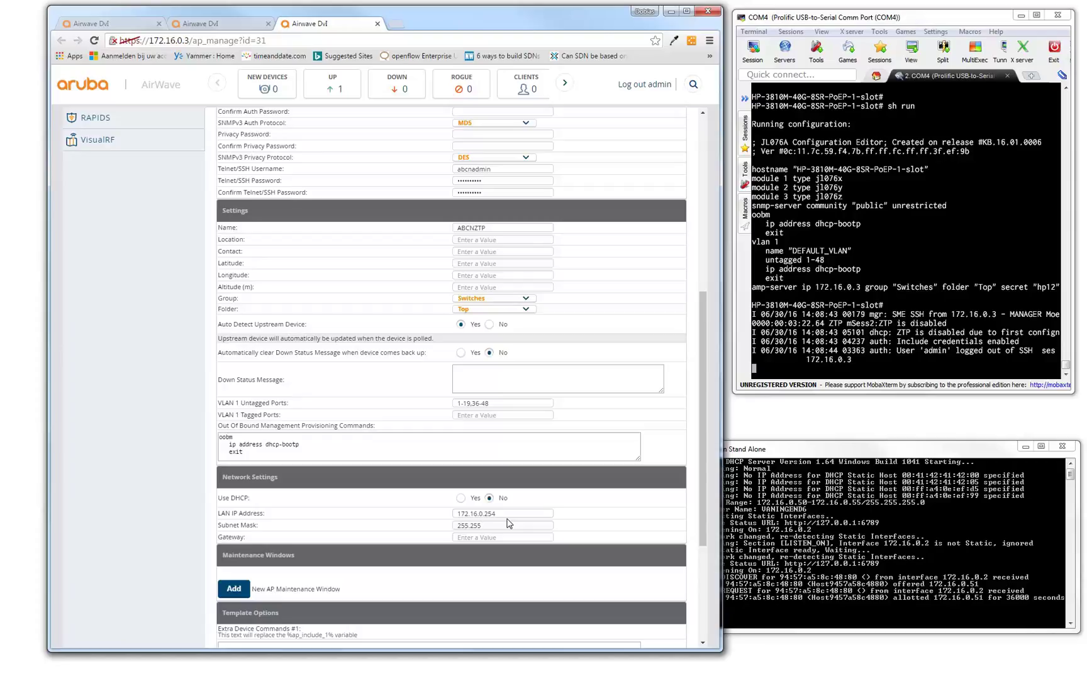
text(.255.0)
Fill Extra Device Commands #1 with 10.10.10.254 255.255.255.0 and ap_include_2 with 10.10.20.254.
scroll(509, 524, down, 3)
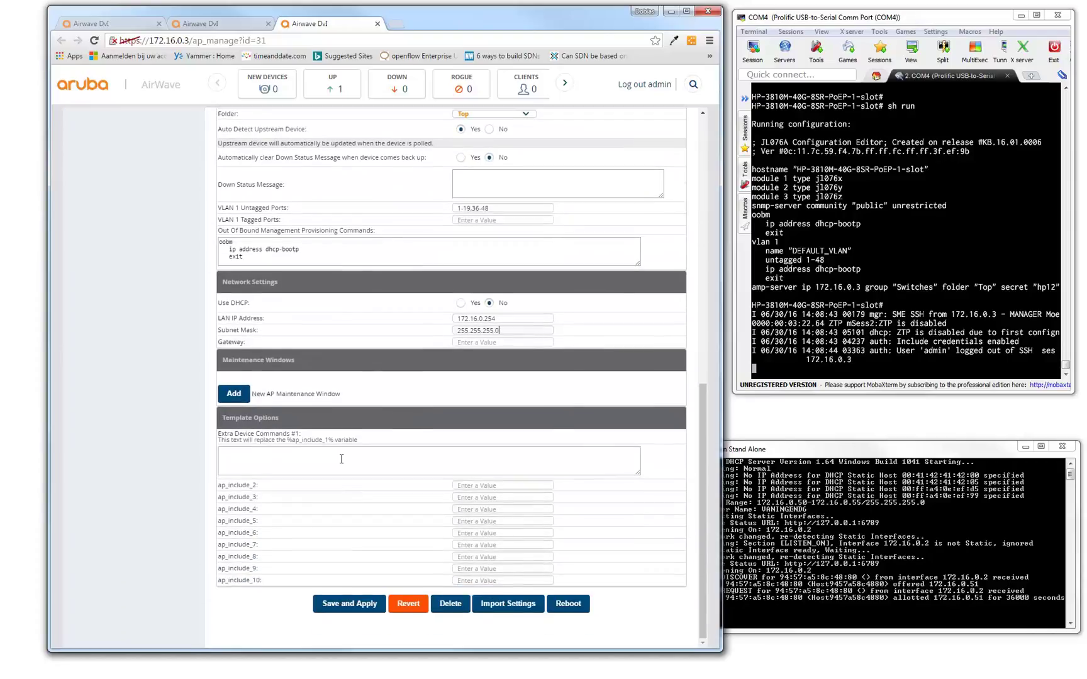
click(342, 453)
text(10.10.10.254 255.255.255.0)
click(469, 488)
text(10.10.20)
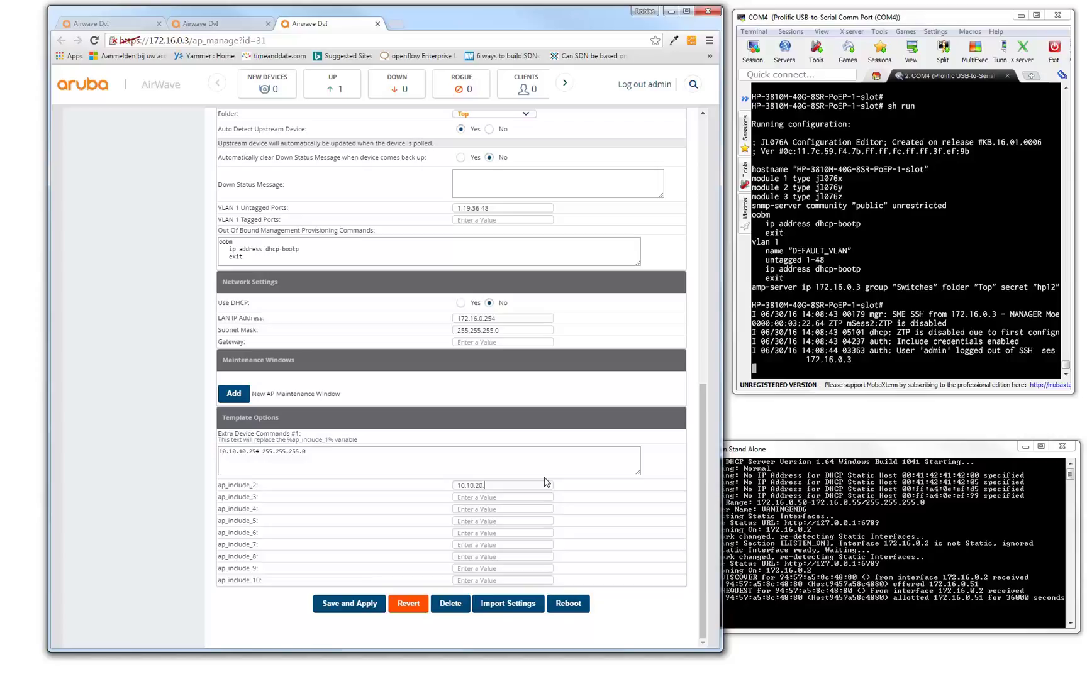
text(.254)
text(255)
text(.255)
text(.255)
text(.0)
scroll(545, 482, up, 15)
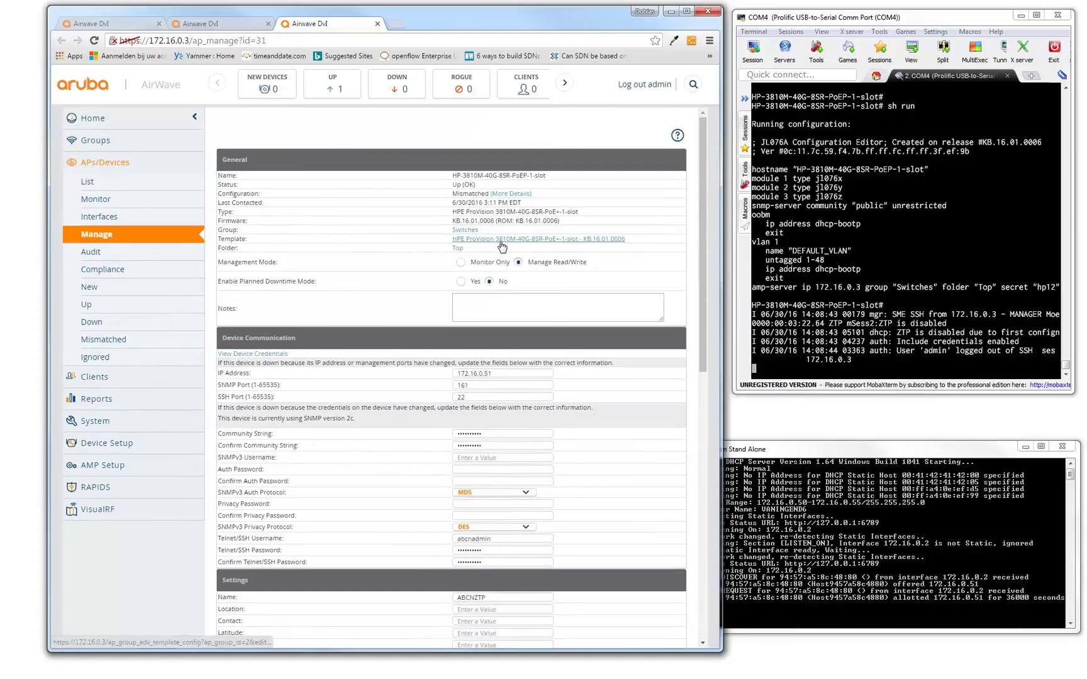
scroll(563, 292, down, 3)
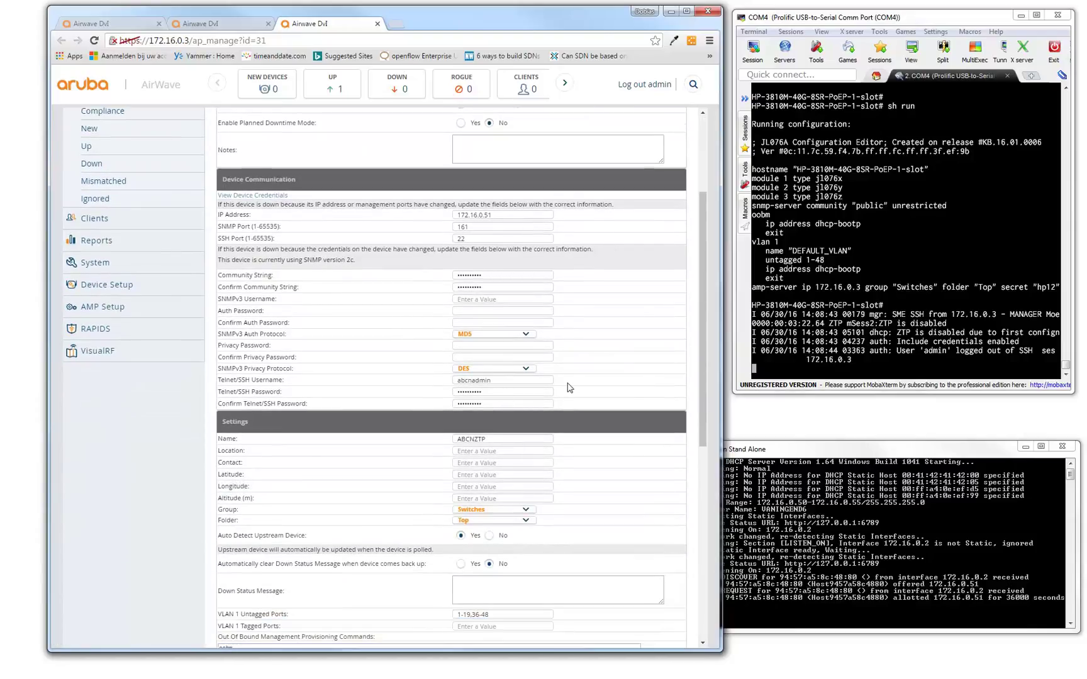
scroll(579, 386, down, 1)
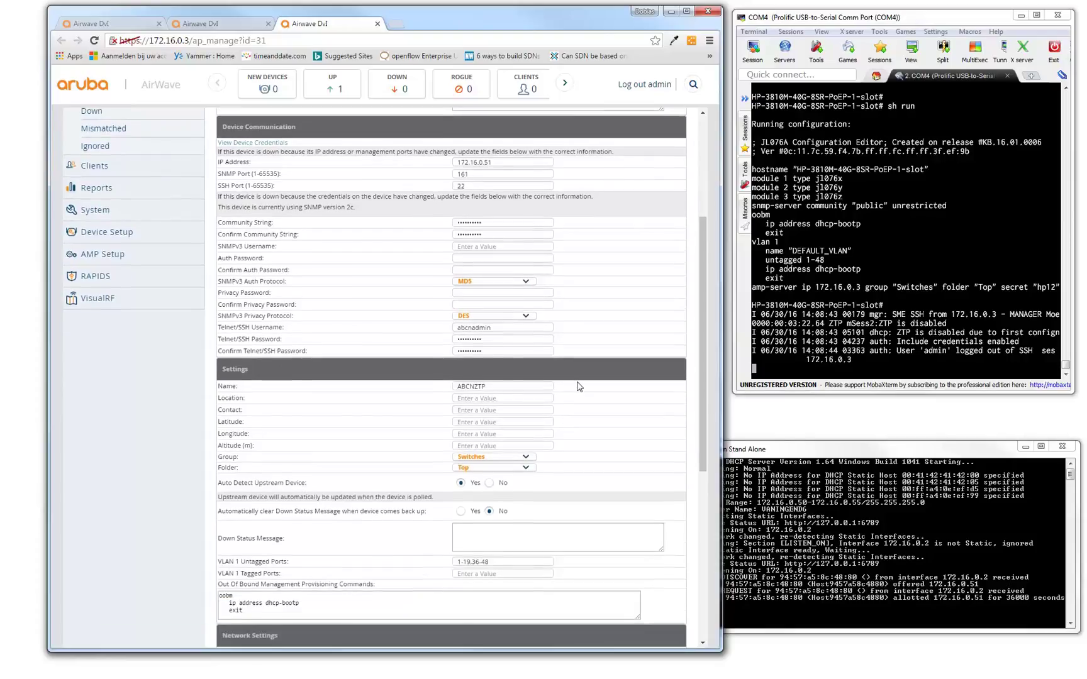
scroll(579, 386, down, 2)
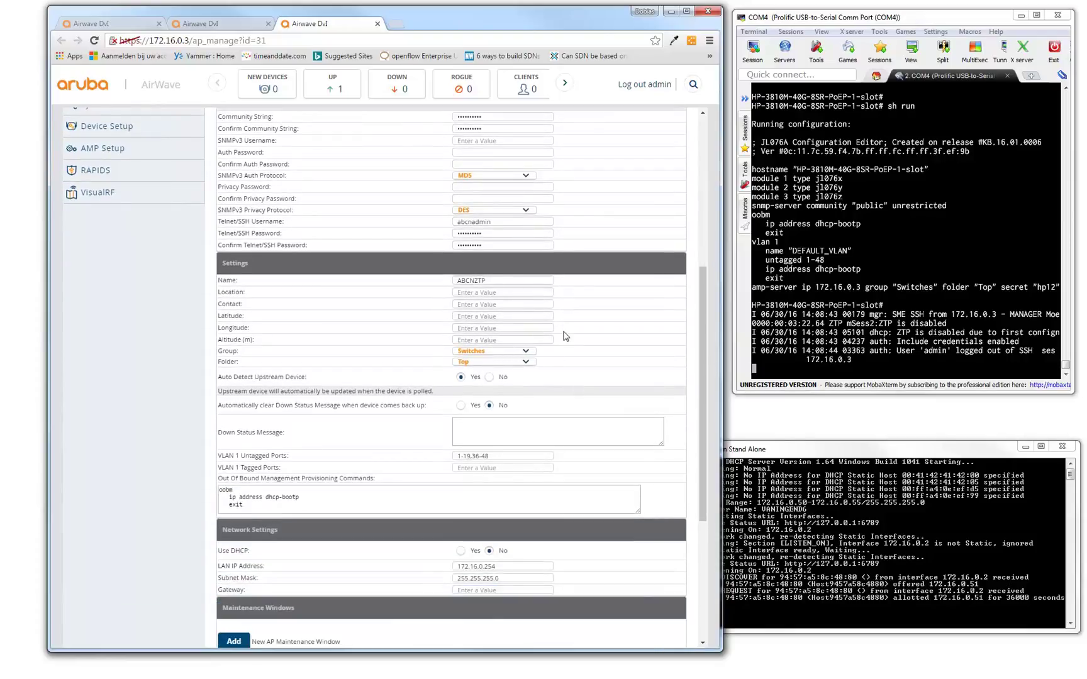
scroll(563, 349, down, 1)
scroll(560, 364, down, 1)
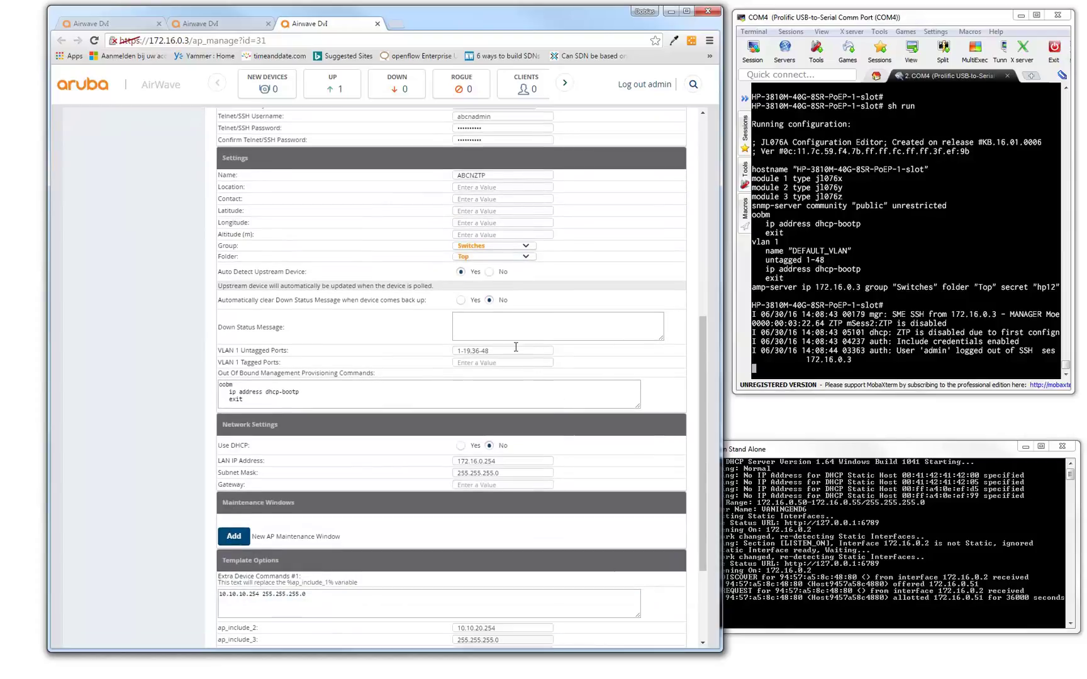
scroll(553, 362, down, 1)
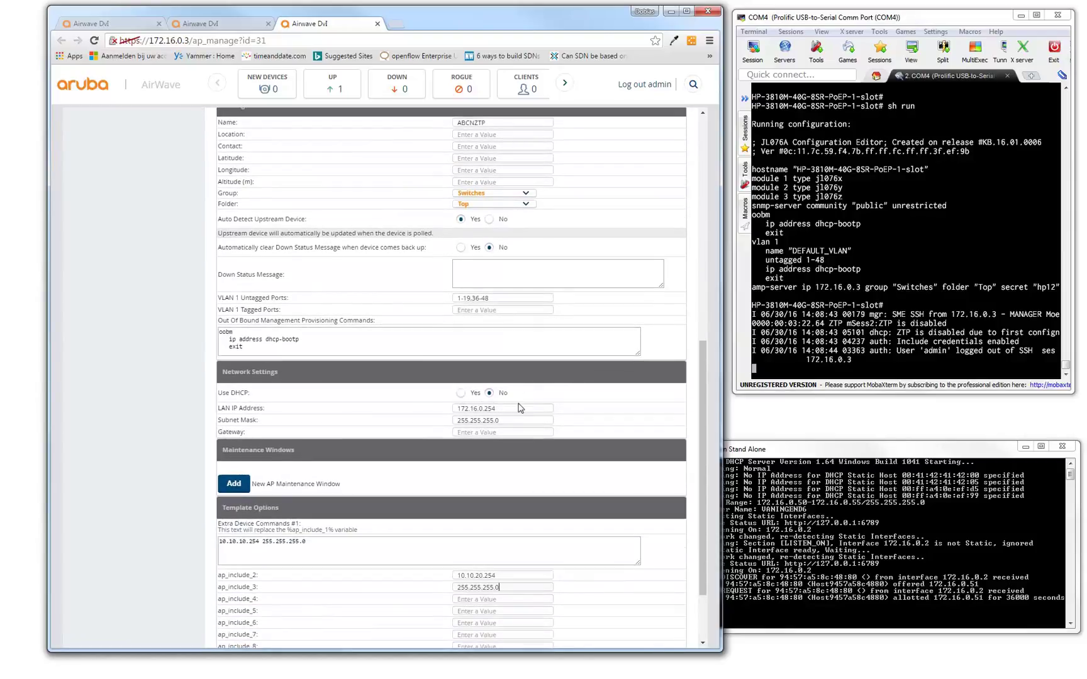
scroll(568, 410, down, 2)
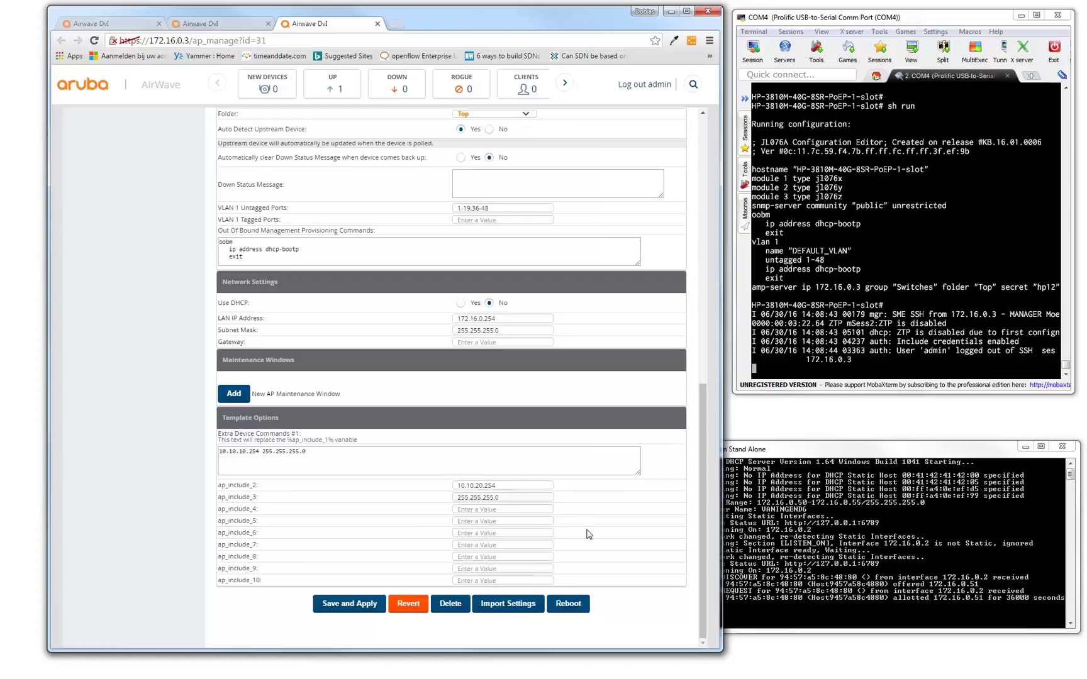
Save and apply the device settings immediately, then check the switch's configuration Audit page.
click(356, 608)
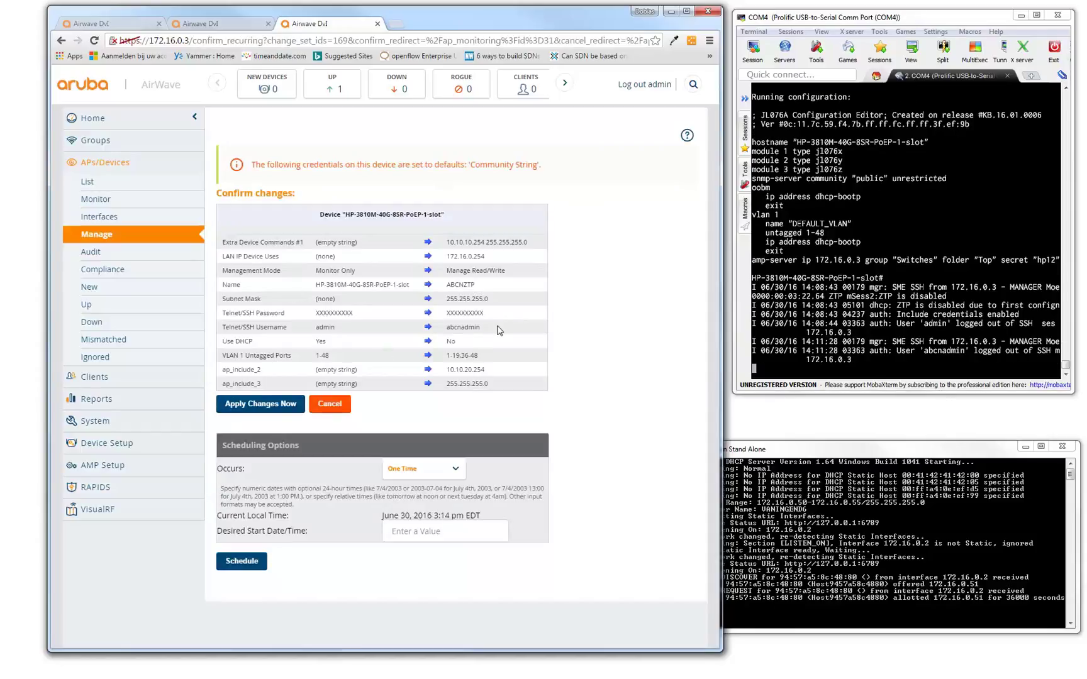
click(275, 404)
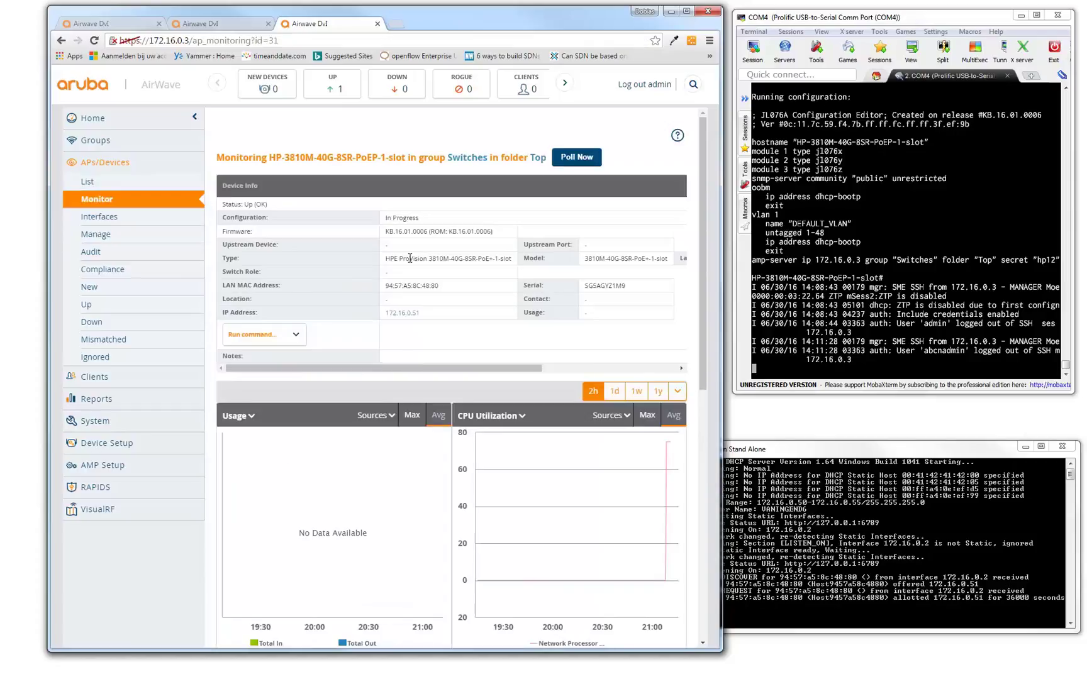
click(98, 251)
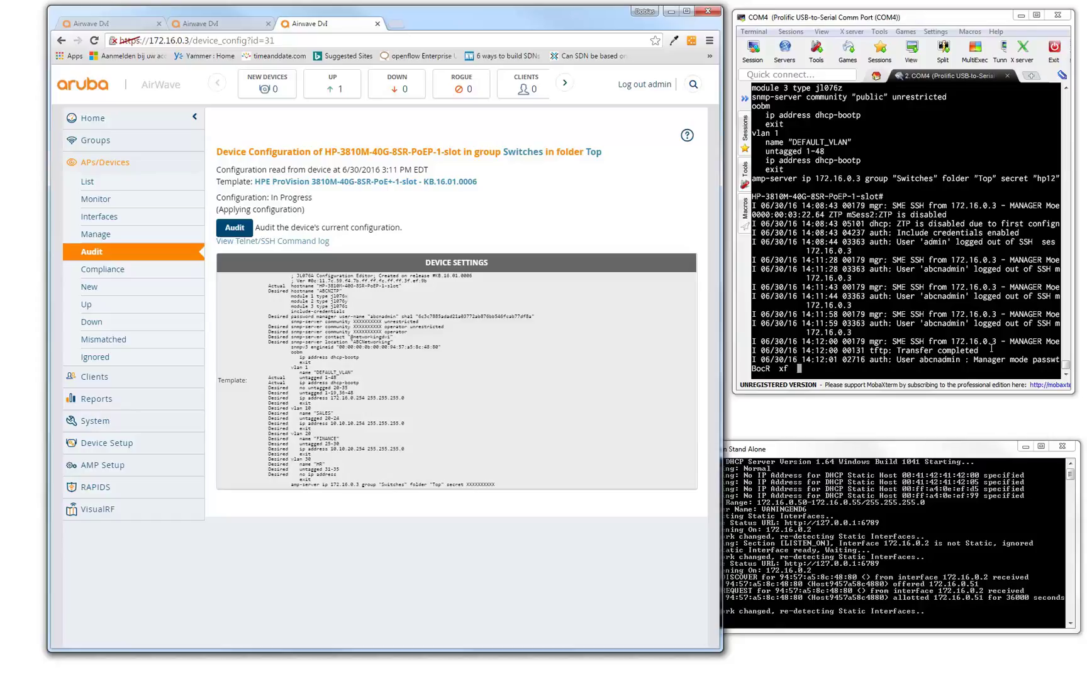
click(303, 243)
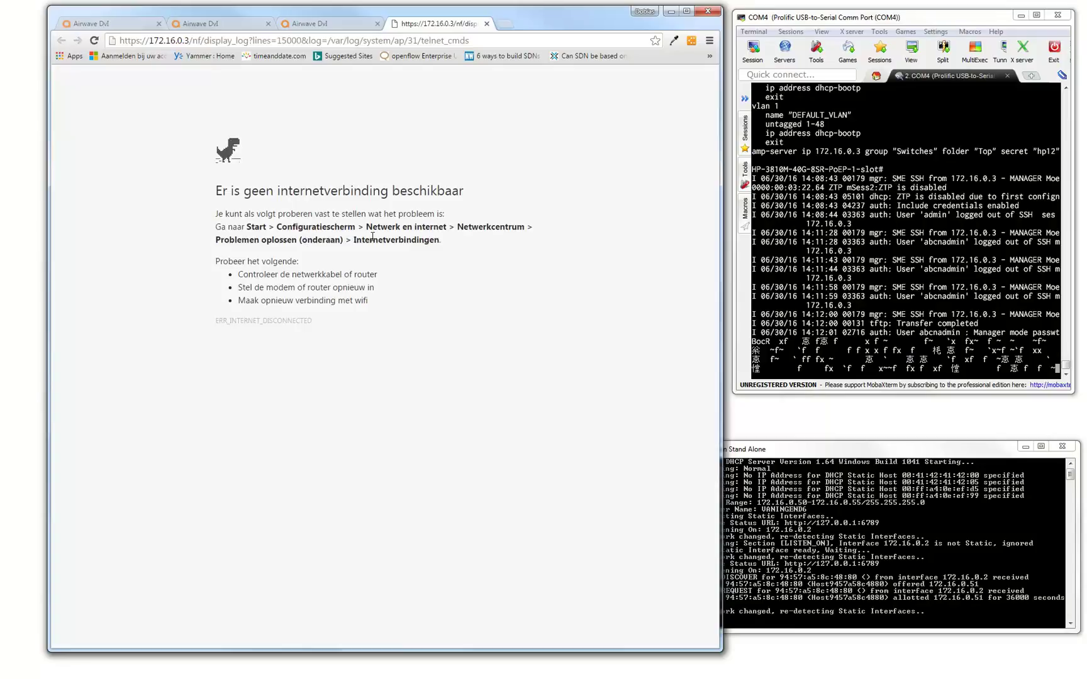
click(487, 24)
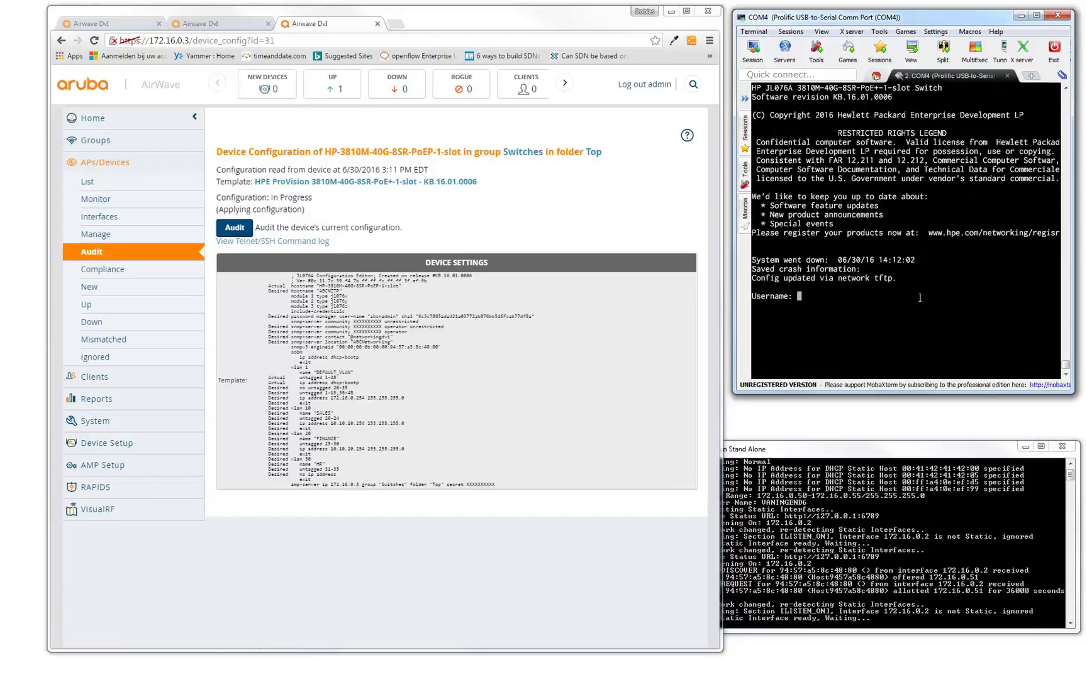
Log in at the switch console and list the running configuration with term len 0 and sh run.
key(Return)
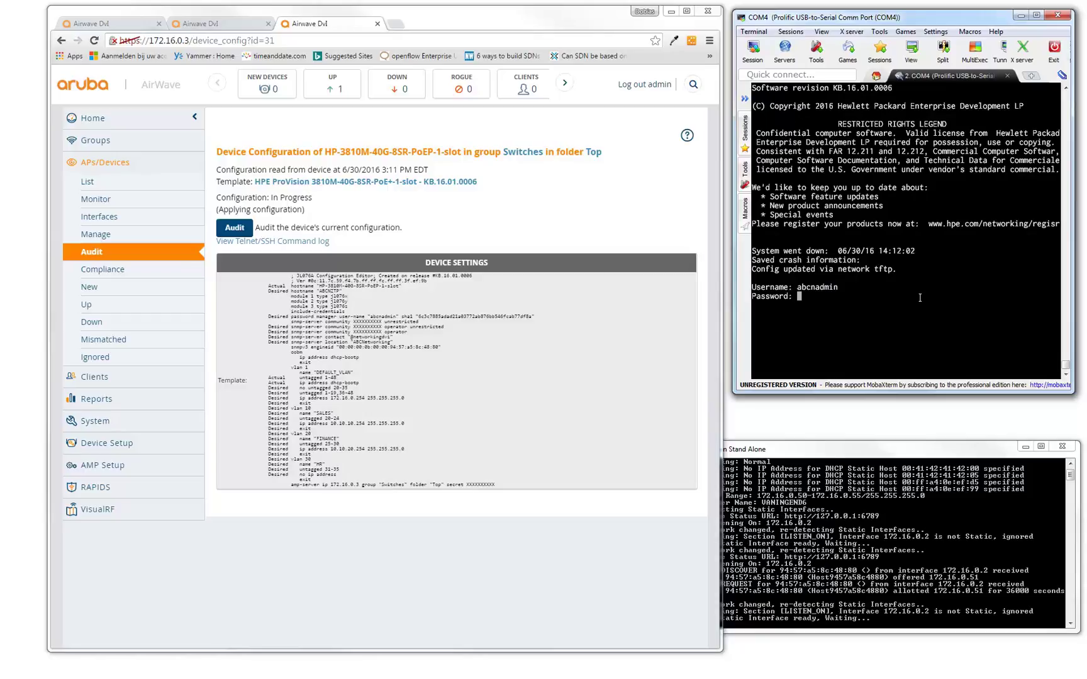
key(Return)
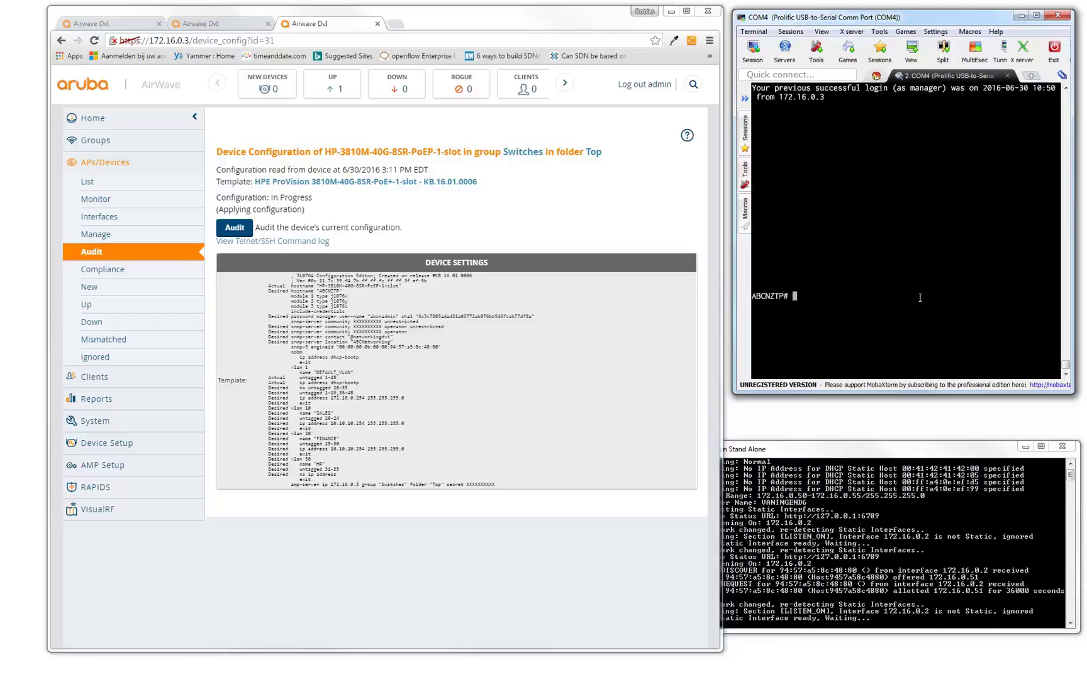
key(BackSpace)
key(BackSpace)
key(Return)
key(Return)
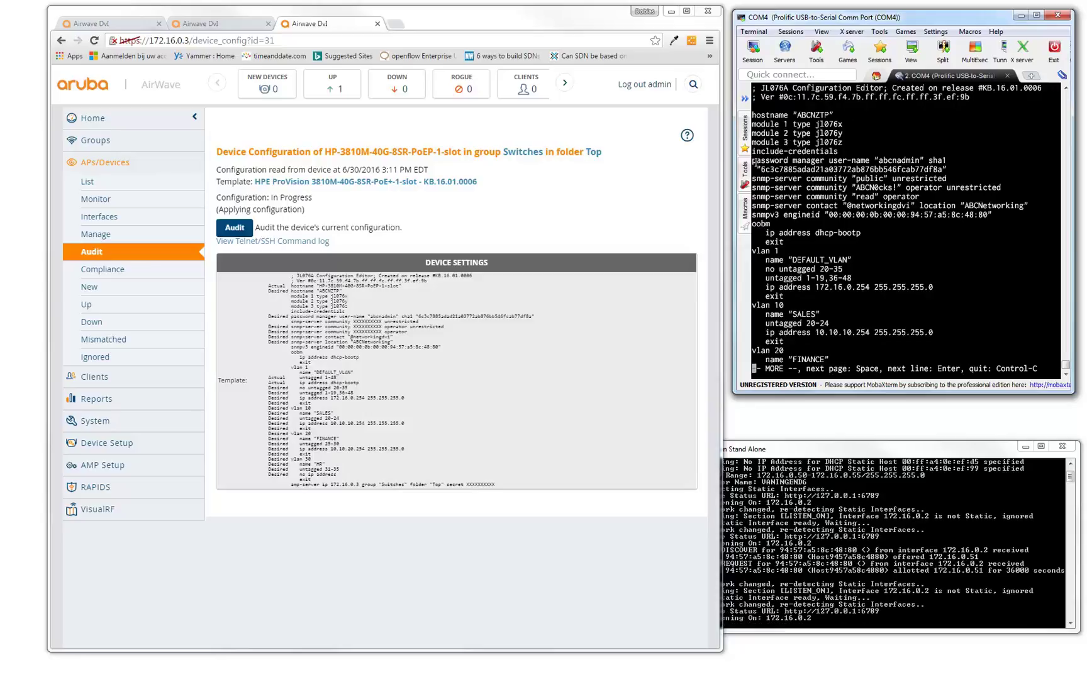
Highlight the VLAN addresses 172.16.0.254, 10.10.10.254, 10.10.20.254, then view AirWave's Telnet/SSH command log.
drag(766, 162, 872, 169)
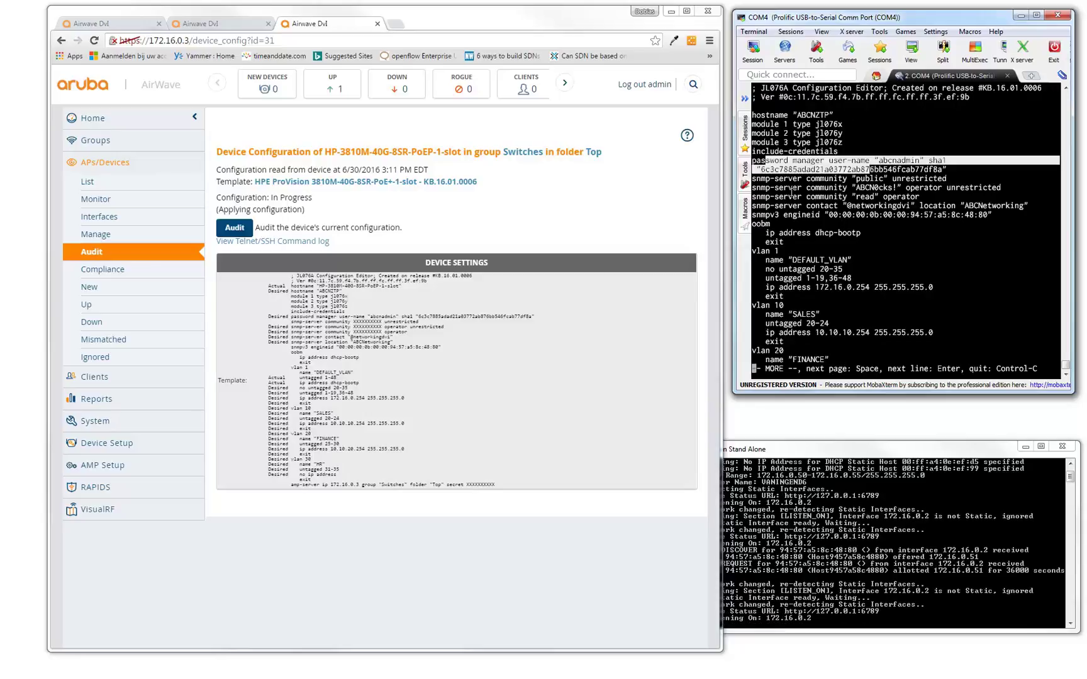
drag(753, 251, 925, 291)
click(856, 318)
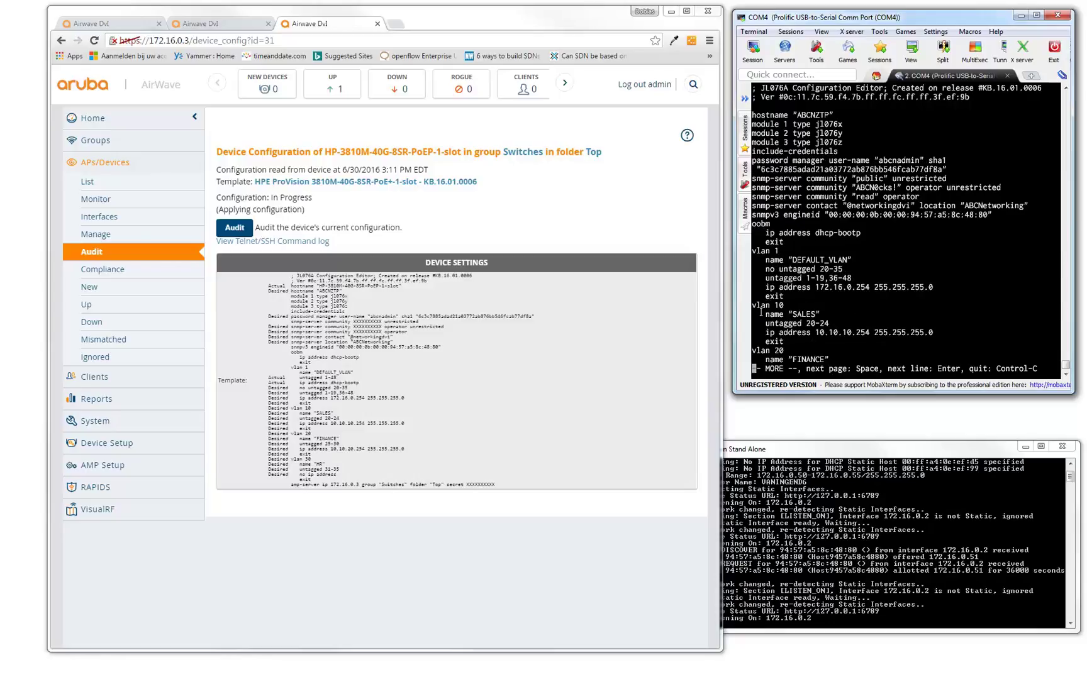
drag(816, 333, 926, 332)
click(880, 343)
key(space)
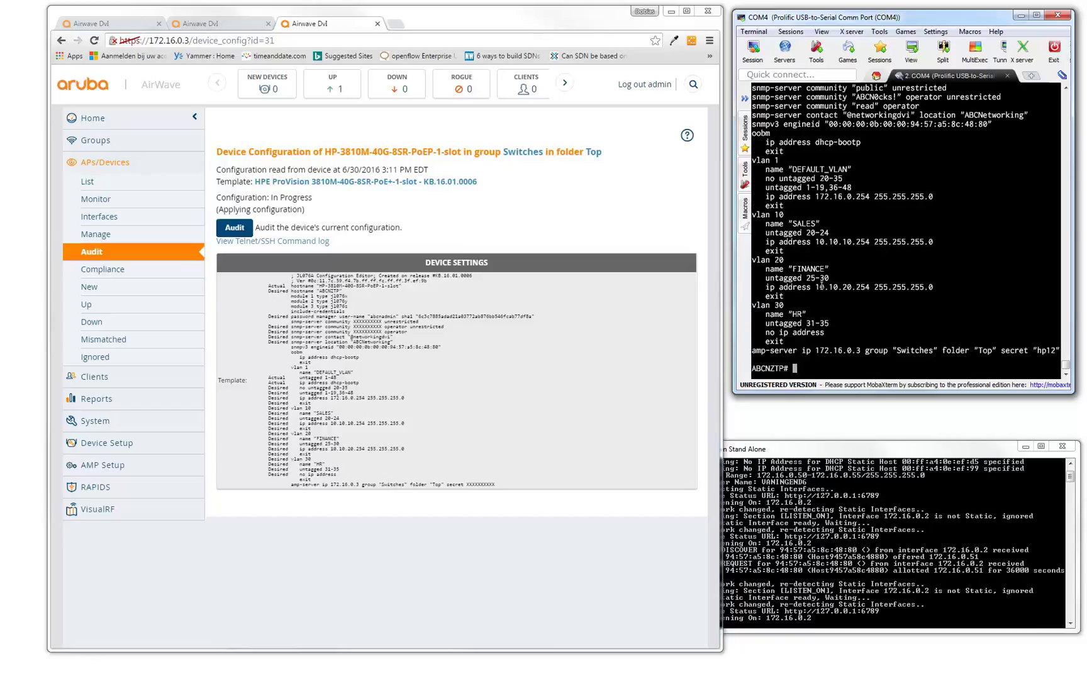
drag(818, 287, 928, 289)
drag(806, 332, 815, 333)
click(848, 353)
click(316, 243)
scroll(251, 354, down, 20)
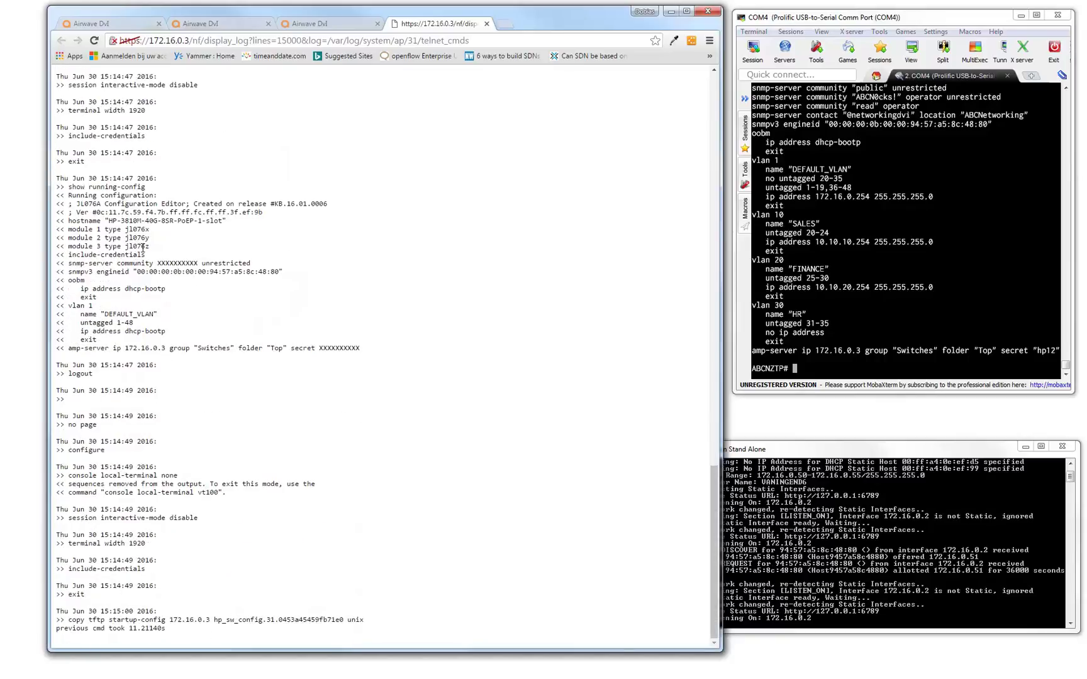
From the Up devices list, open ABCNZTP's Monitor page showing configuration Good at 172.16.0.254.
click(487, 23)
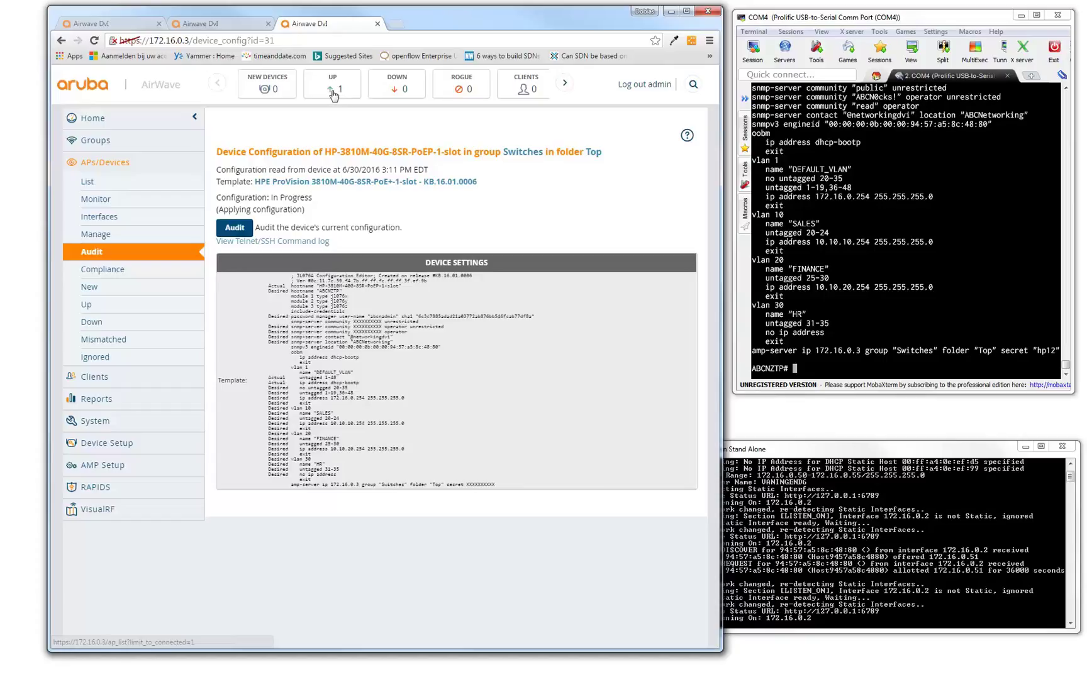
click(340, 94)
scroll(569, 581, down, 2)
scroll(569, 581, down, 1)
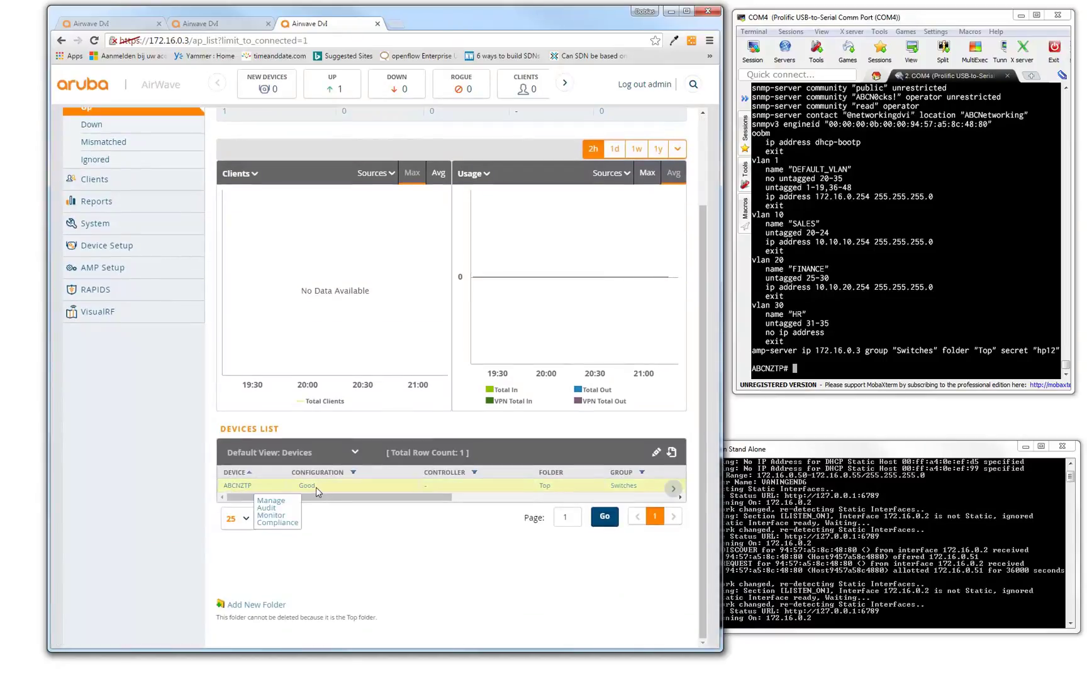
click(239, 487)
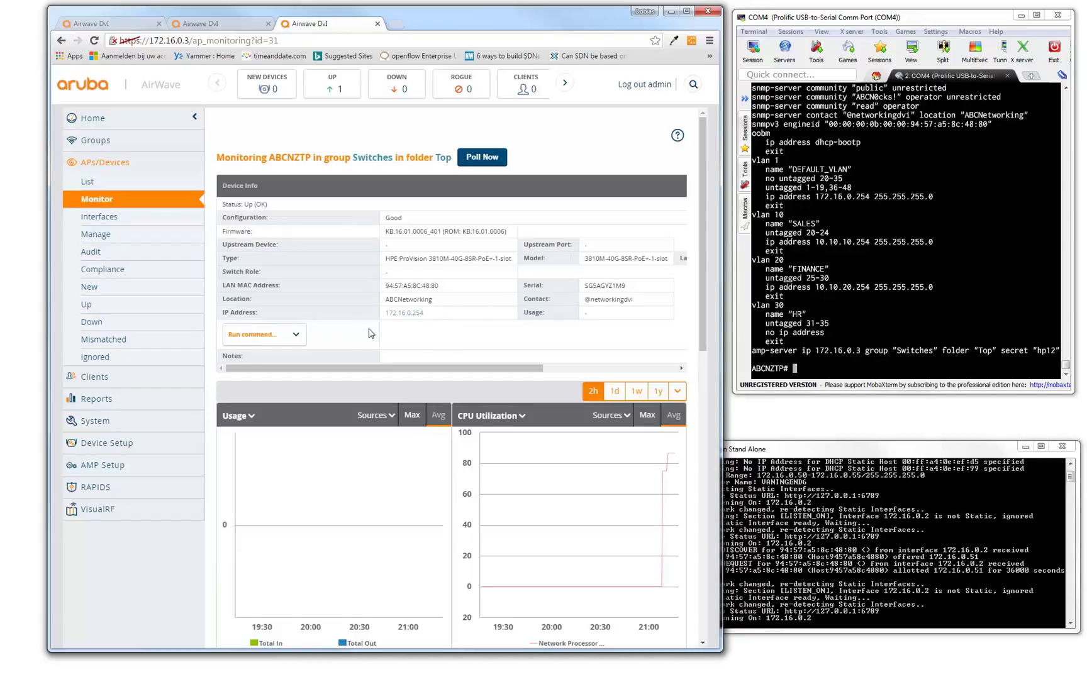
click(293, 338)
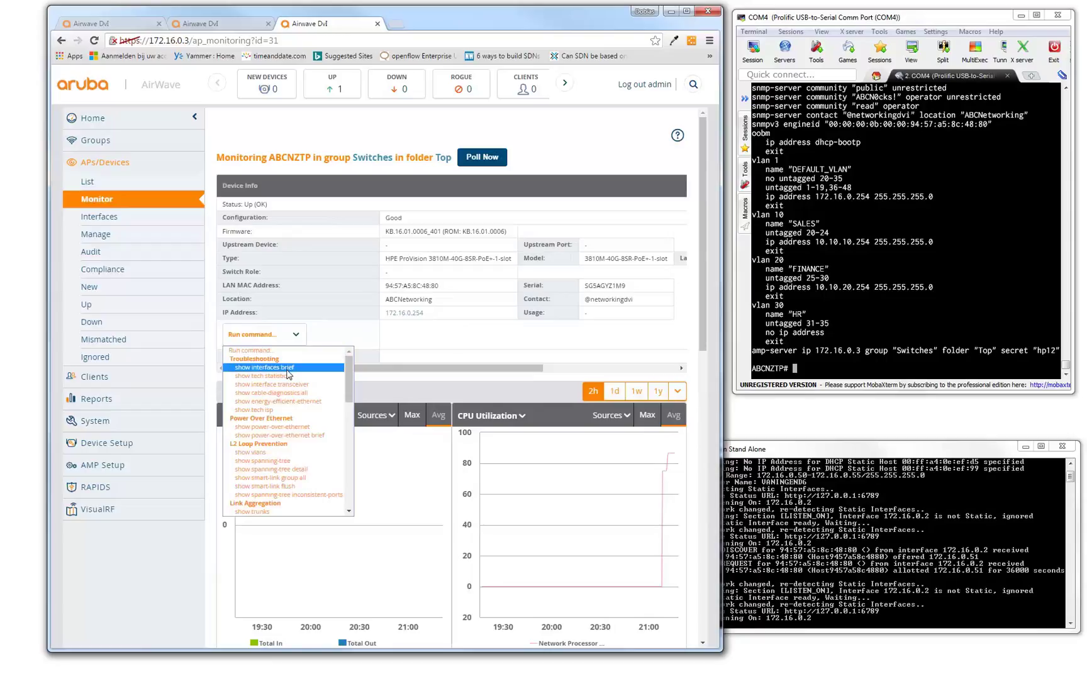
click(289, 367)
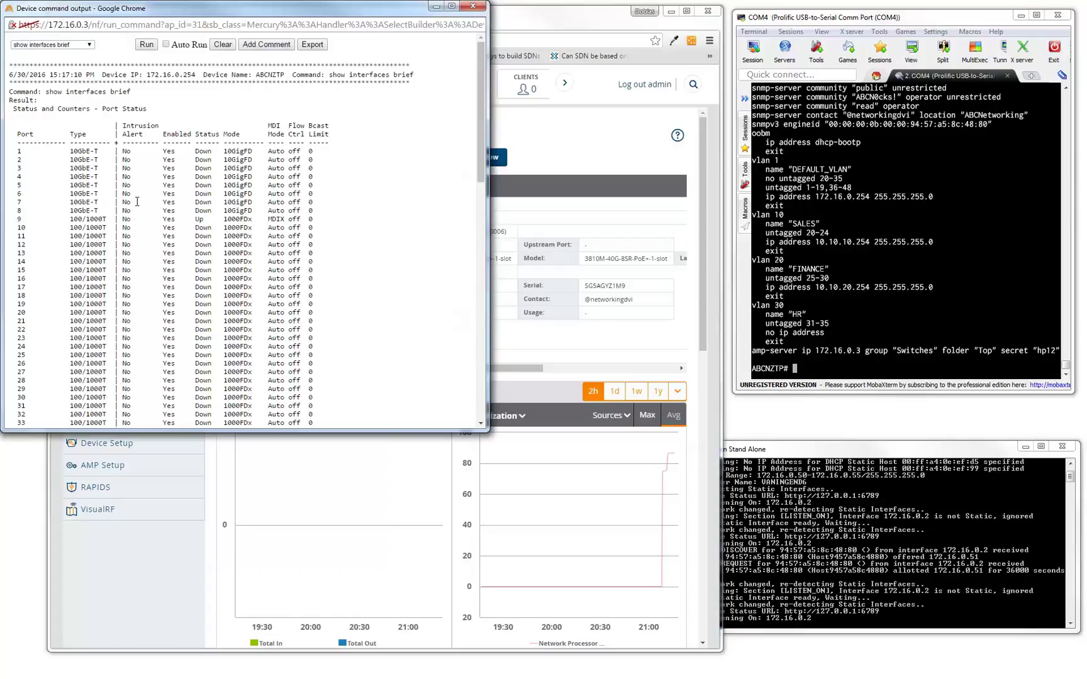
click(473, 6)
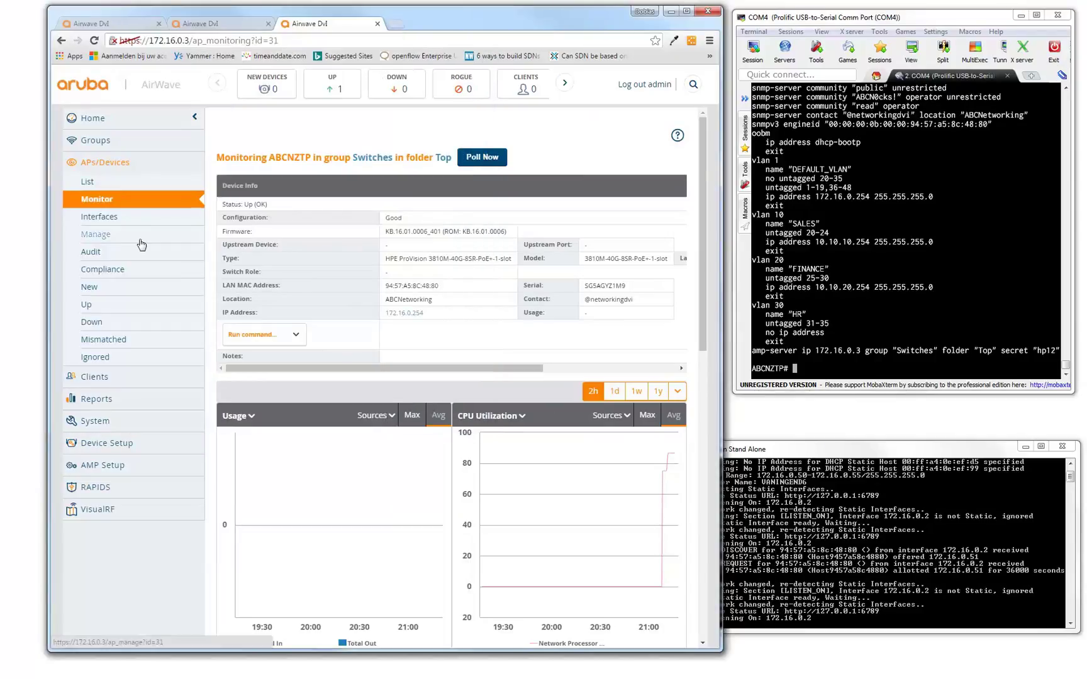